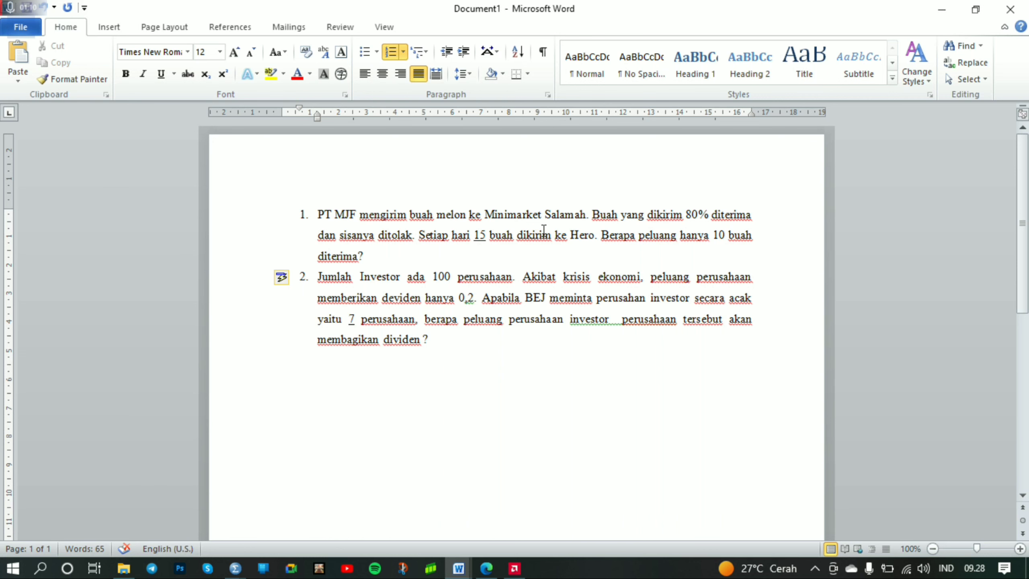
- Look at the worked BINOMDIST example in the Pertemuan 04 PDF, and return to Document1 in Word
click(486, 562)
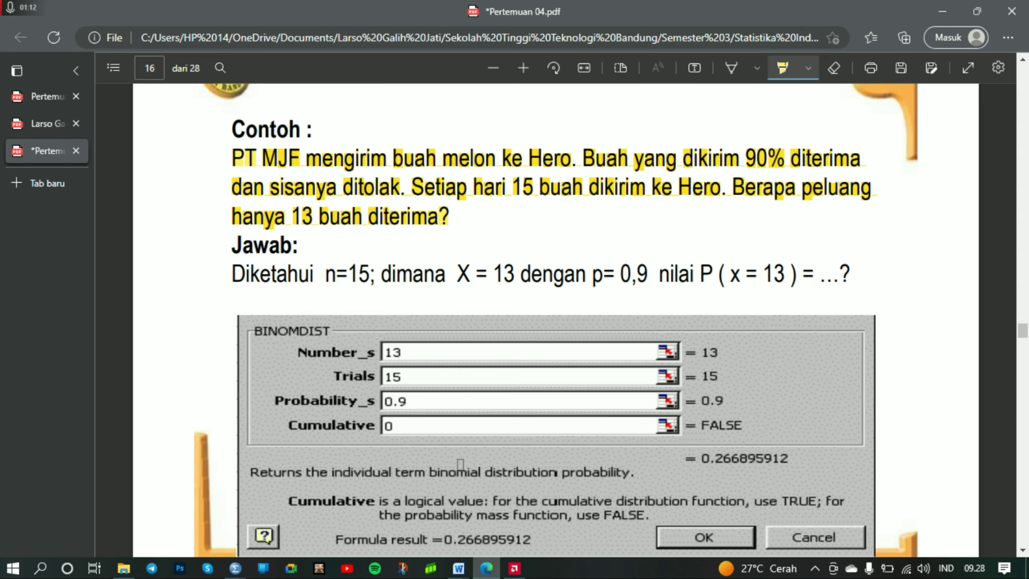
mouse_move(458, 575)
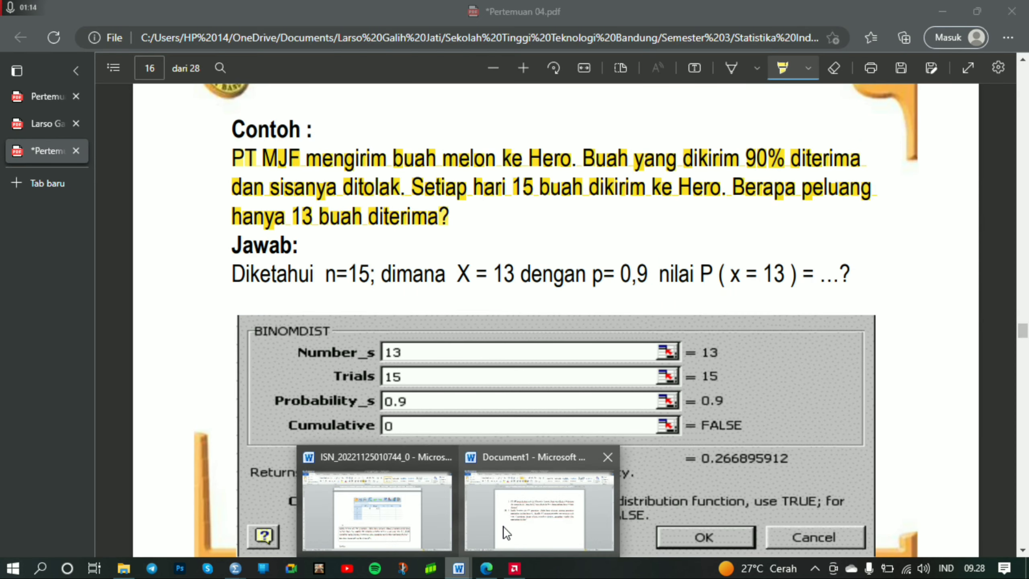
click(538, 511)
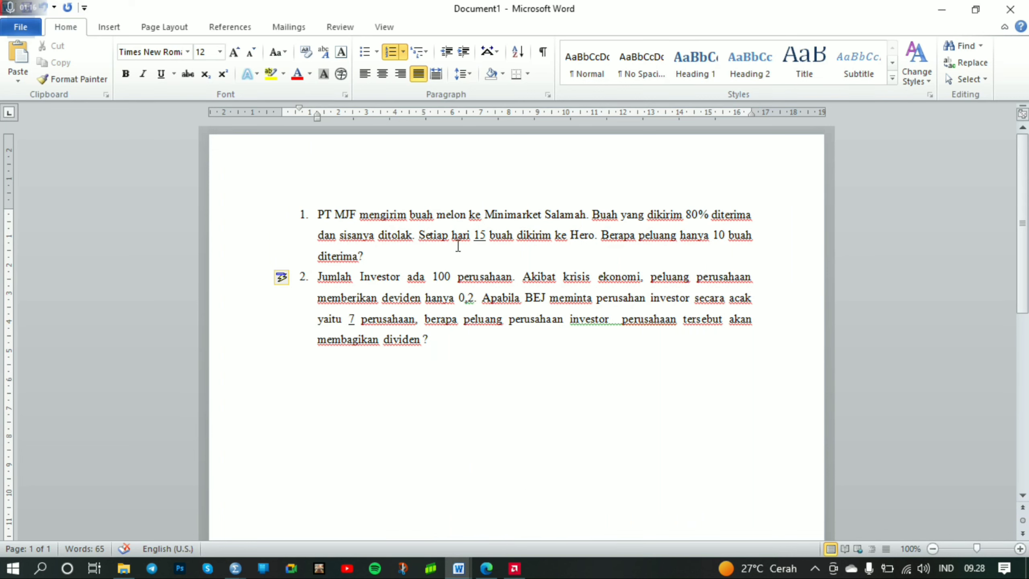
- Insert an unnumbered blank line between questions 1 and 2, and highlight the text of question 1 for reading
click(416, 237)
key(Return)
key(BackSpace)
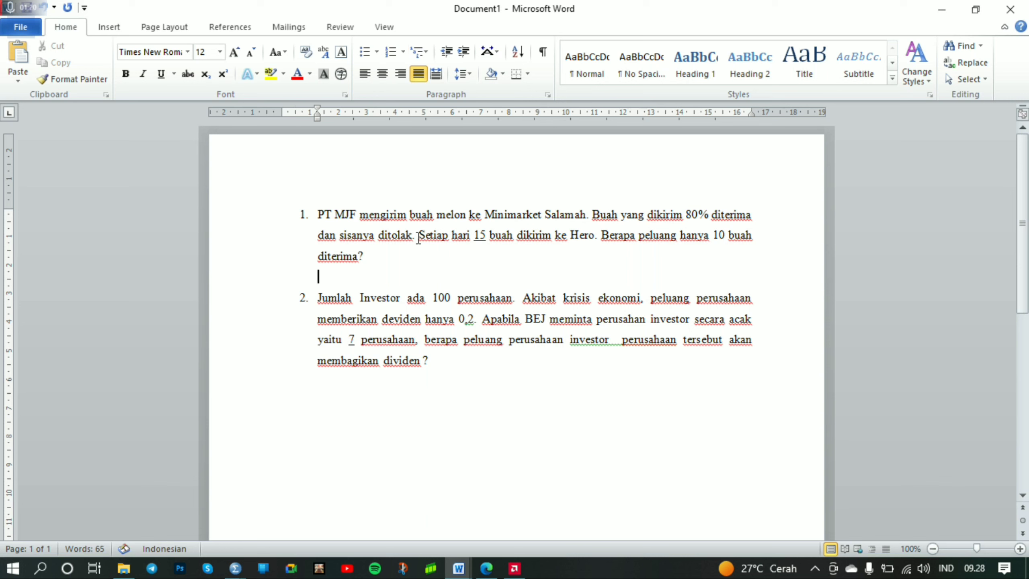
drag(319, 215, 374, 263)
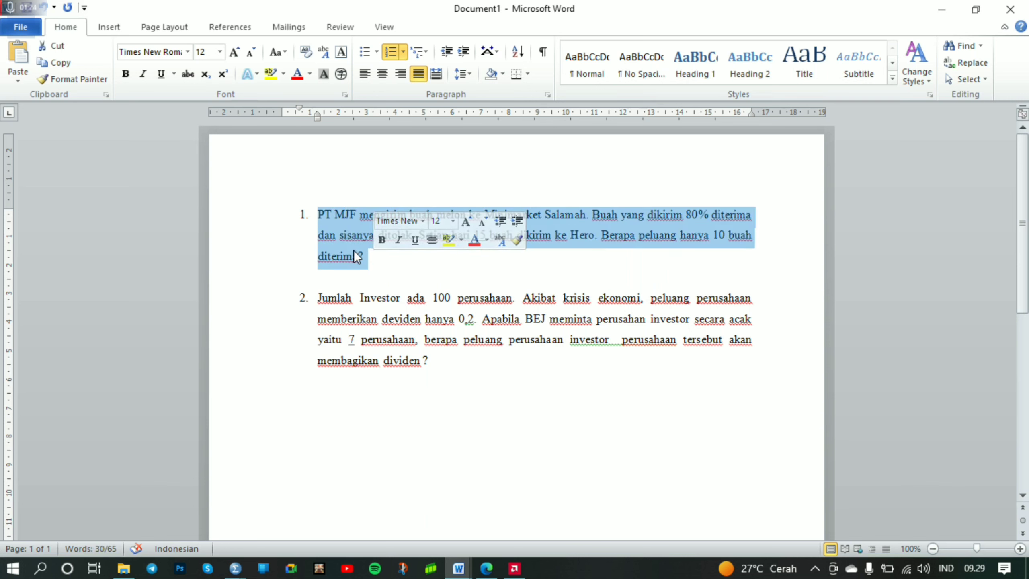
click(366, 272)
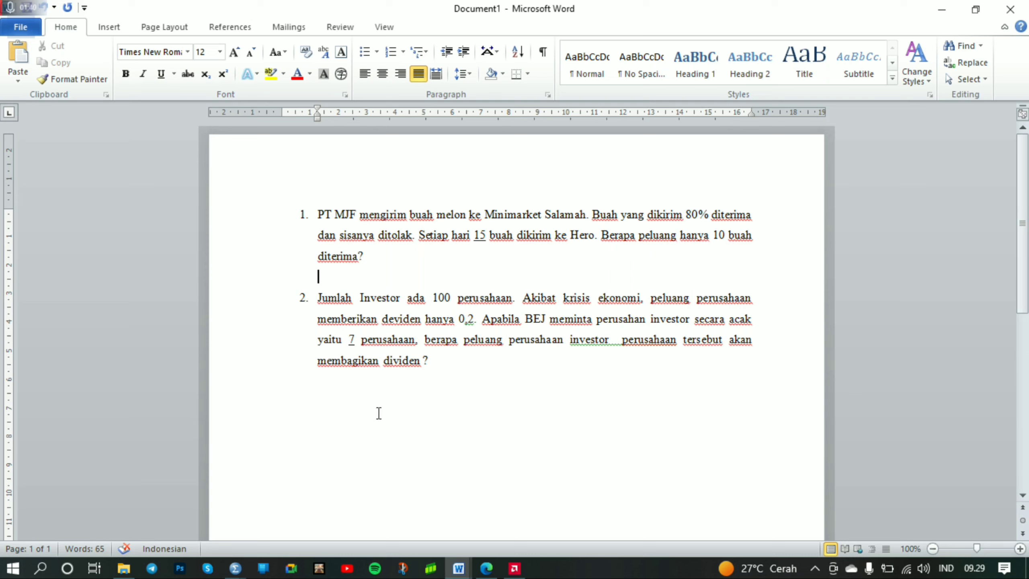
- Switch to the SPSS Data Editor and define a first variable named x
mouse_move(235, 568)
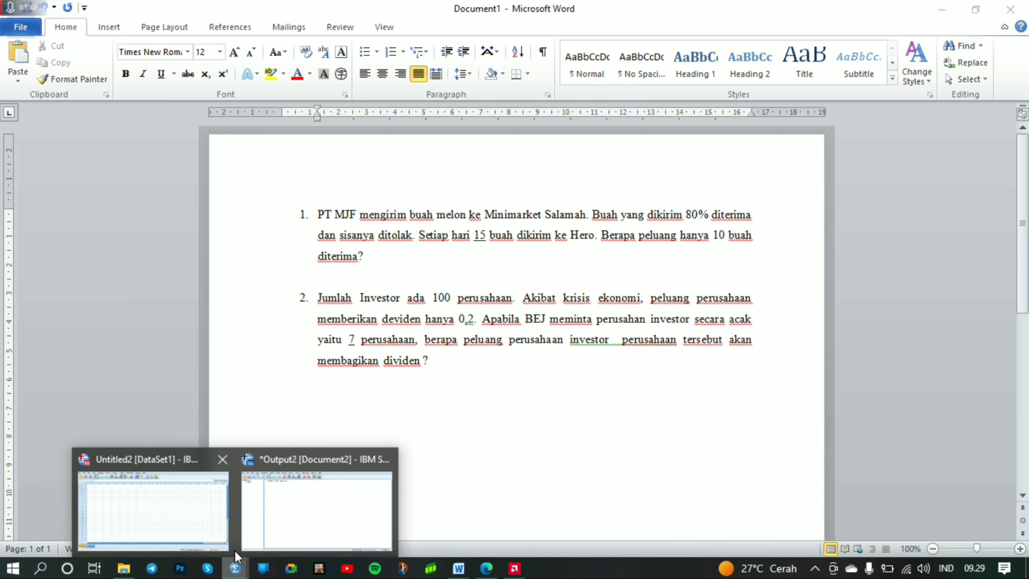
click(169, 509)
click(110, 111)
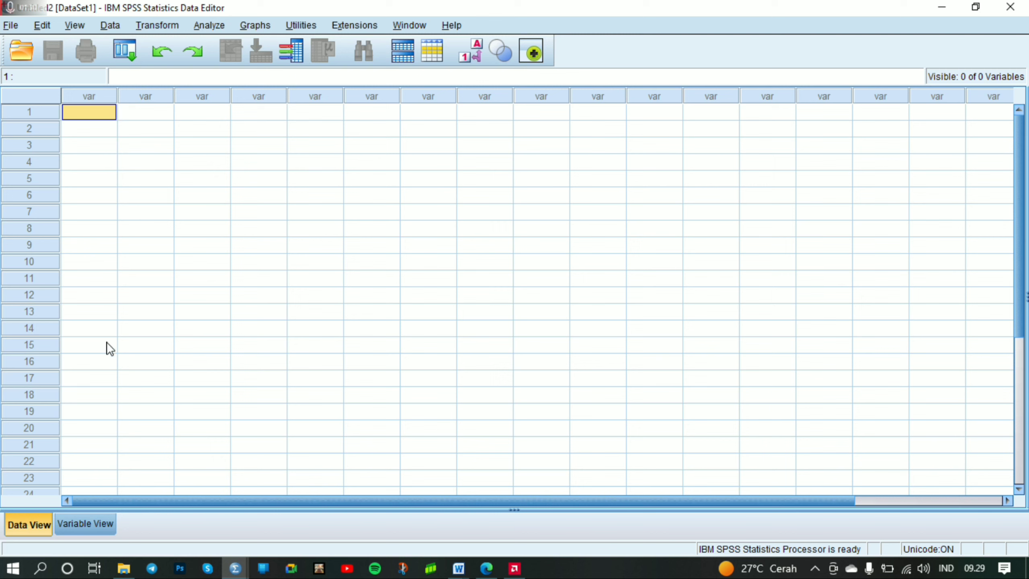
click(85, 524)
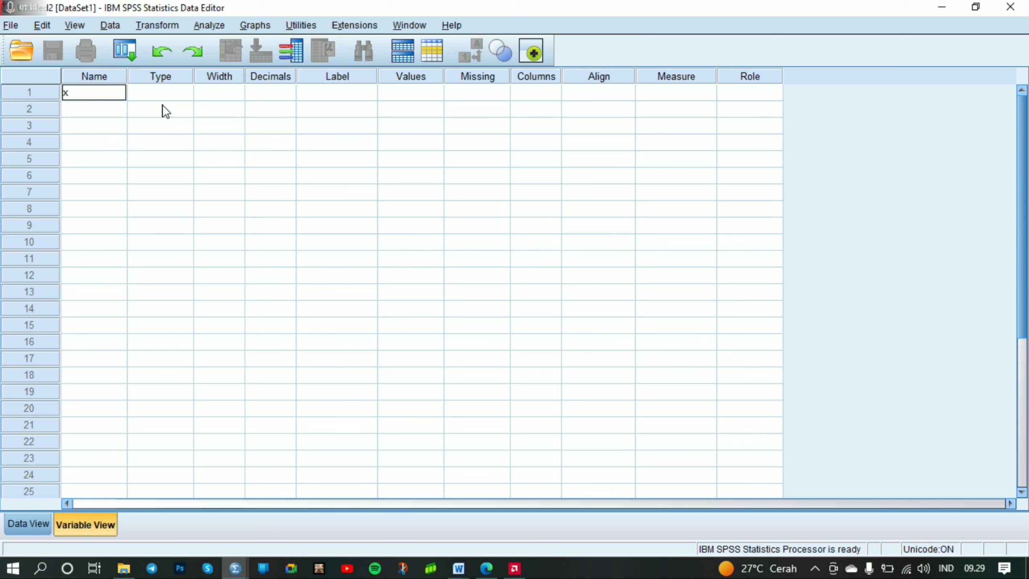
key(Return)
- Set the decimals of variable x to 0 and label it "nilai variabel x"
click(283, 96)
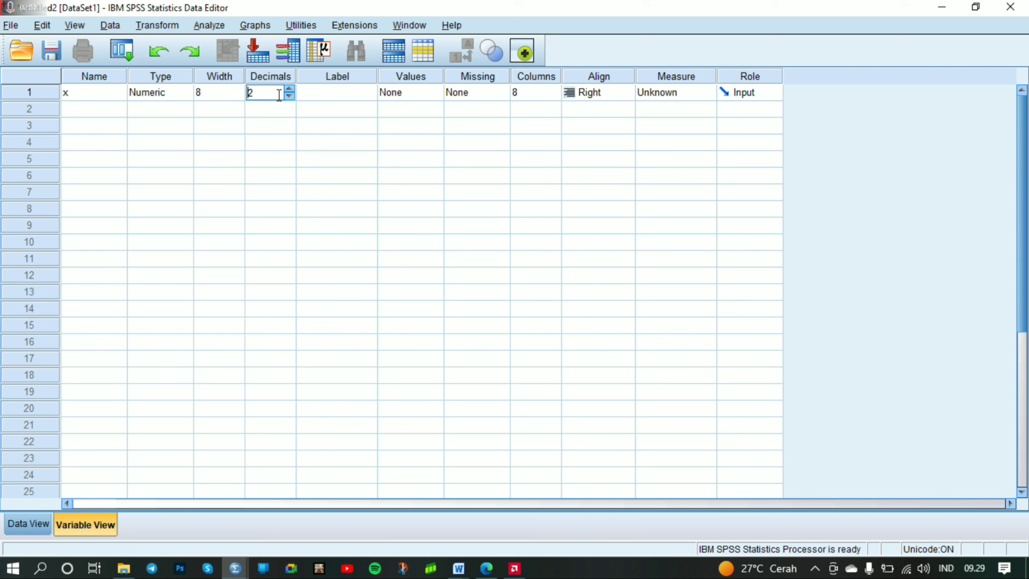
click(289, 96)
click(289, 97)
click(320, 97)
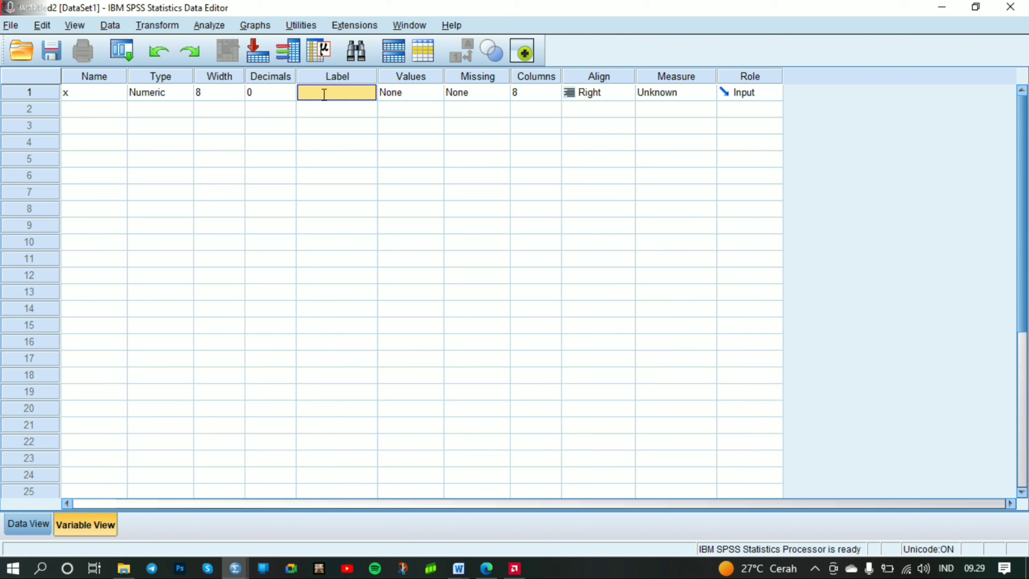
text(nilai v)
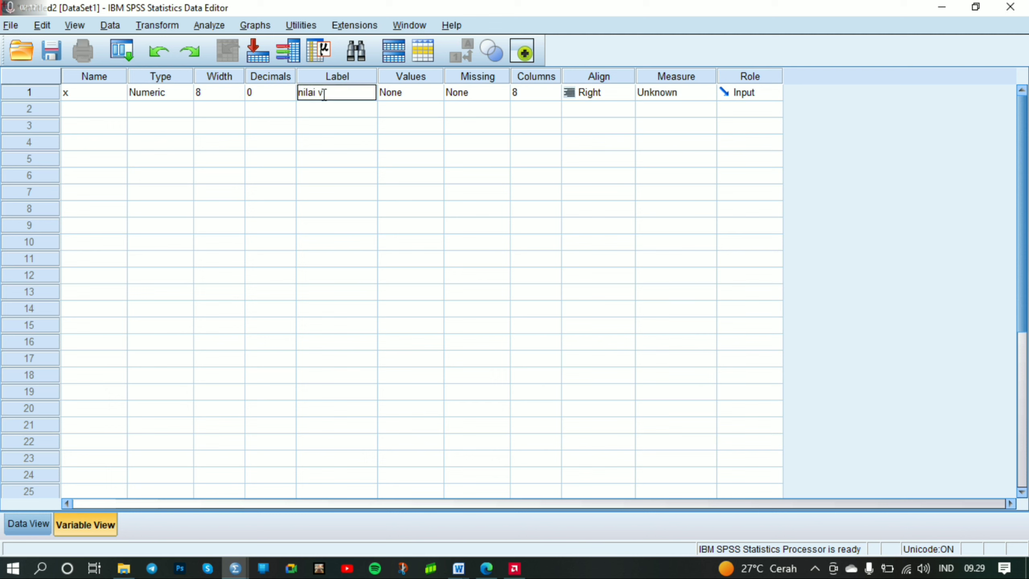
text(ariabel x)
key(Return)
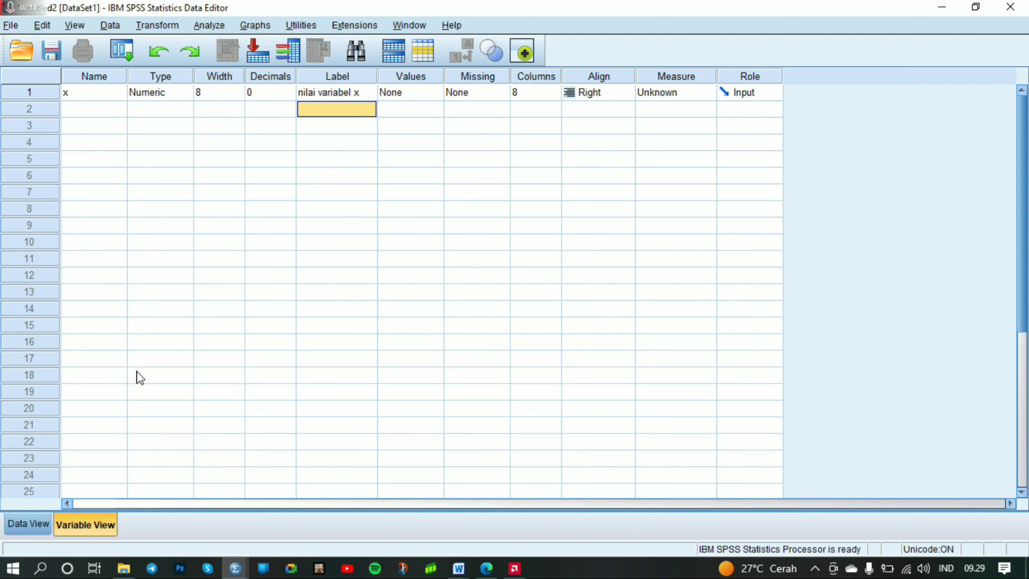
- Add a second variable named px with the label "peluang x"
click(97, 110)
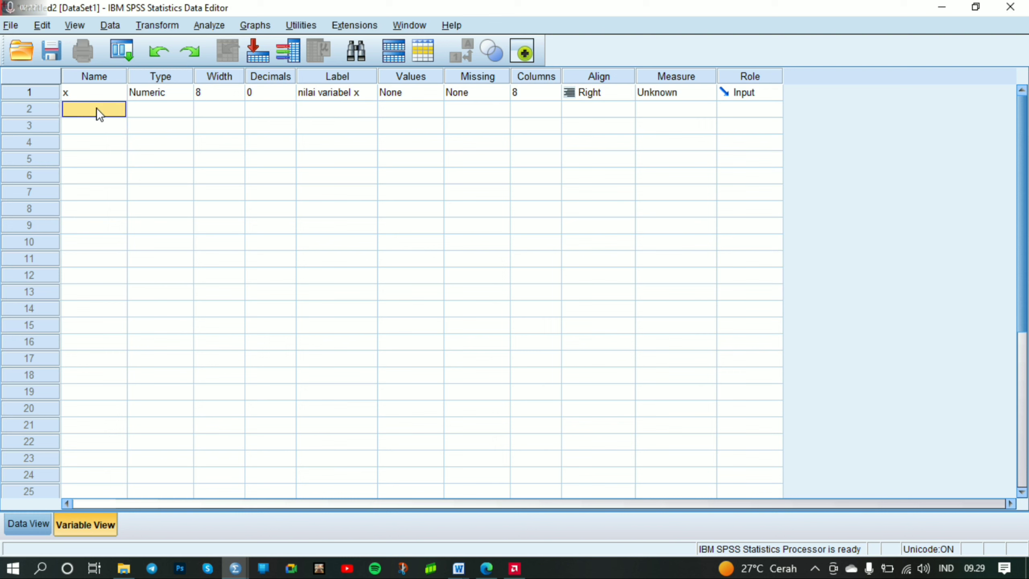
text(px)
key(Return)
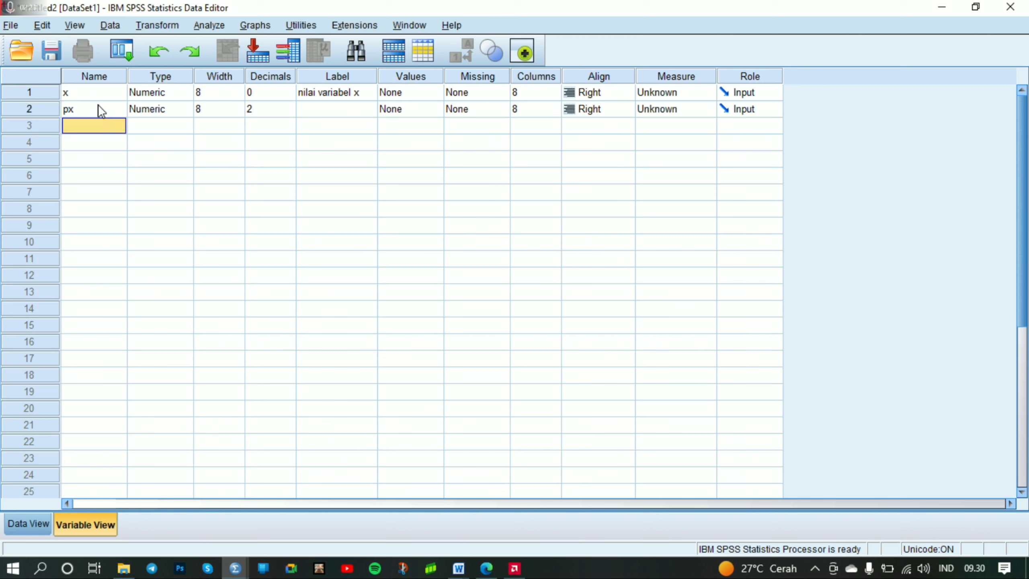
click(324, 111)
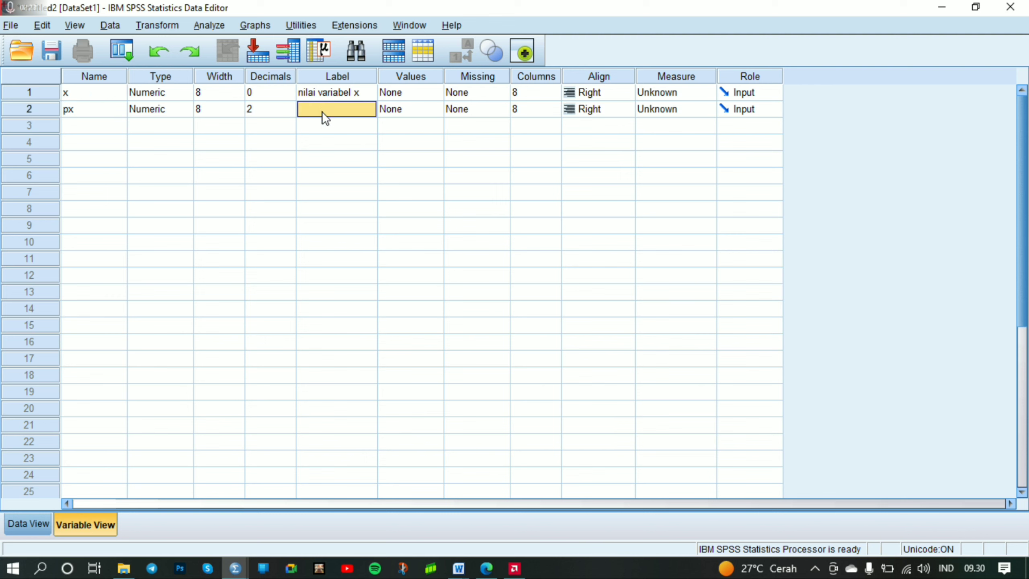
text(pelu)
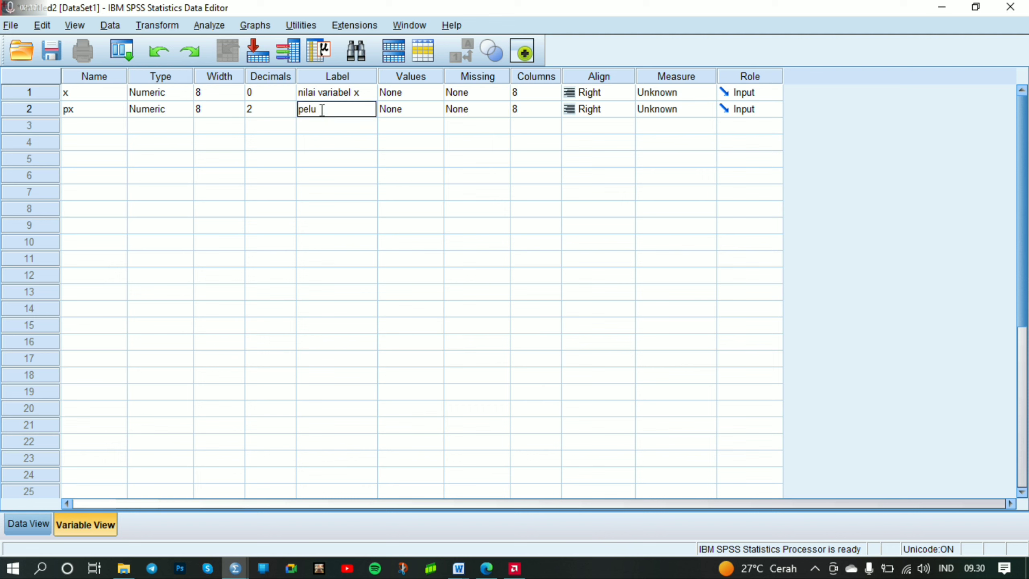
text(ang x)
- Set the decimals of variable px to 4 and return to the data sheet
click(286, 110)
click(291, 104)
click(290, 104)
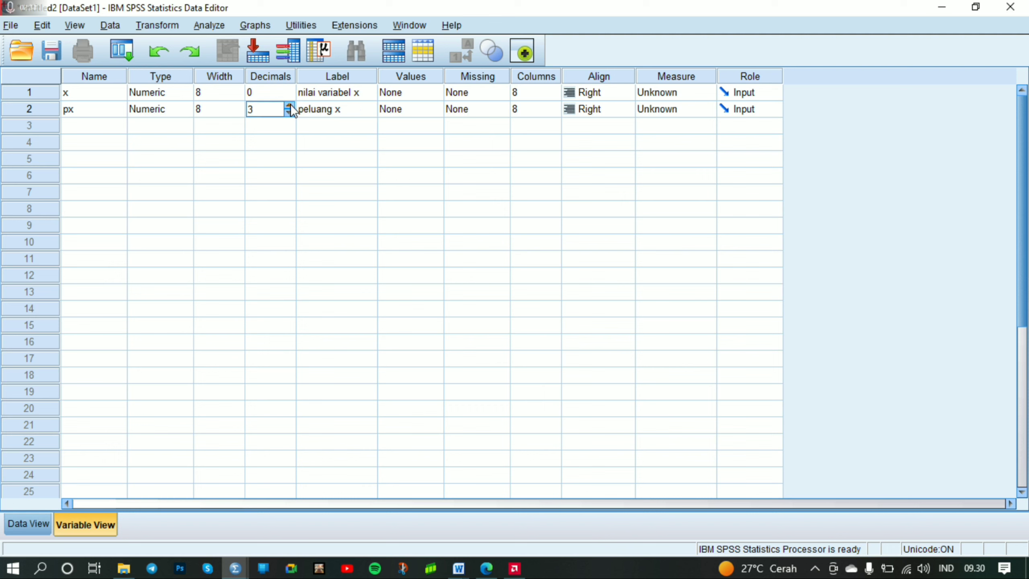
click(290, 103)
click(271, 156)
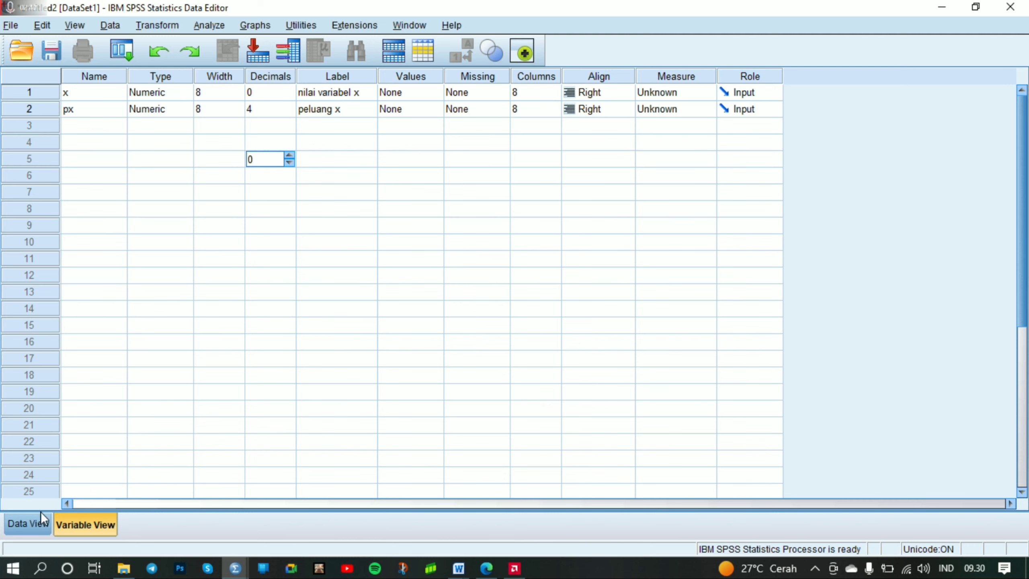
click(25, 523)
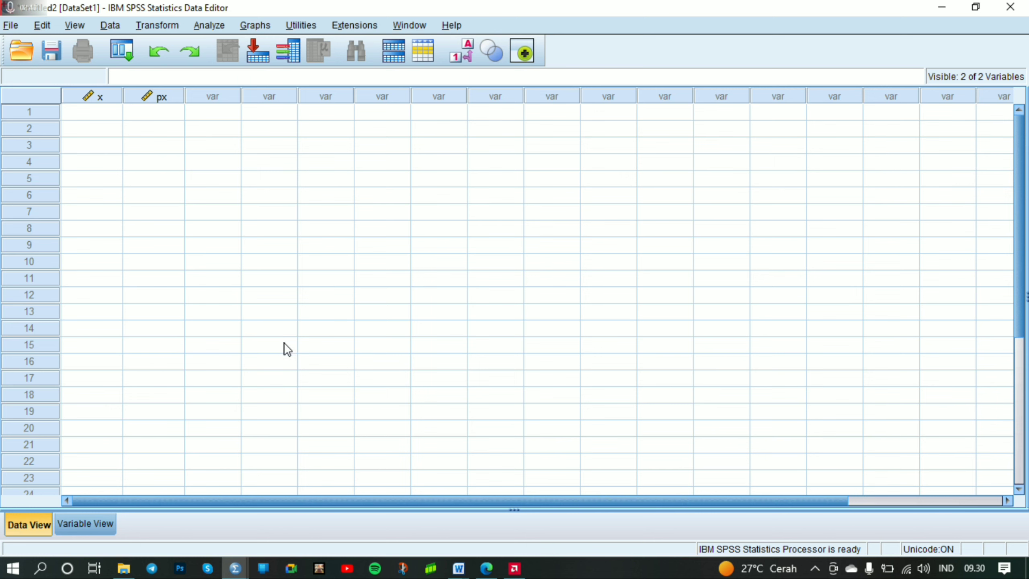
- Switch to Document1 in Word and examine what question 1 asks, its number of trials, number of accepted fruits and acceptance percentage
click(487, 568)
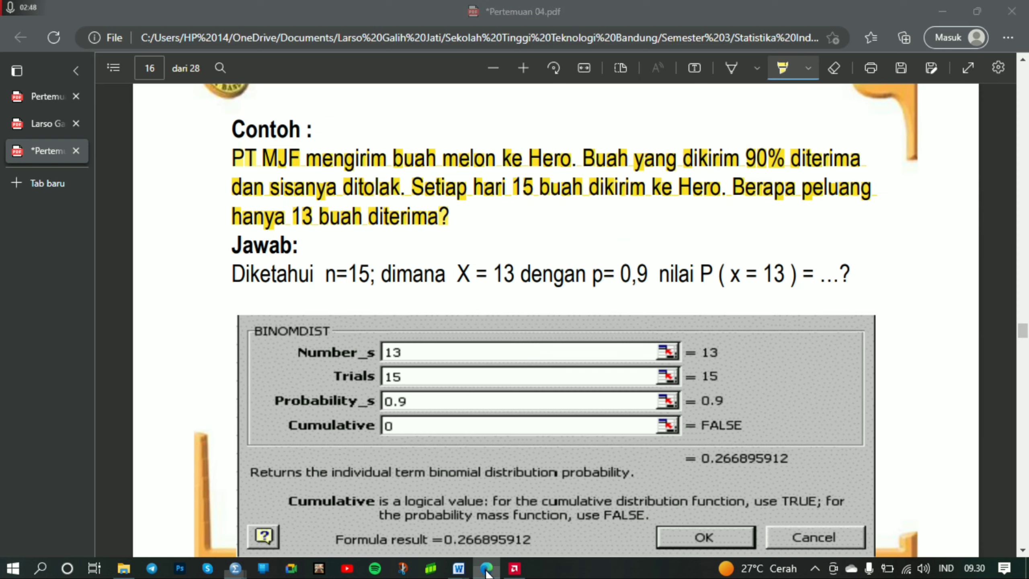
mouse_move(458, 569)
click(492, 545)
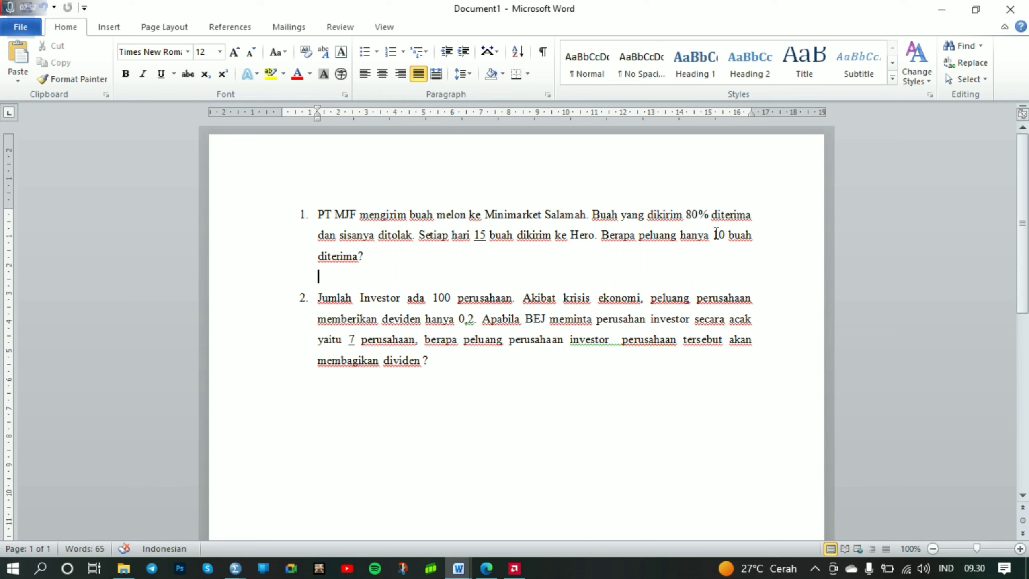
drag(601, 235, 688, 250)
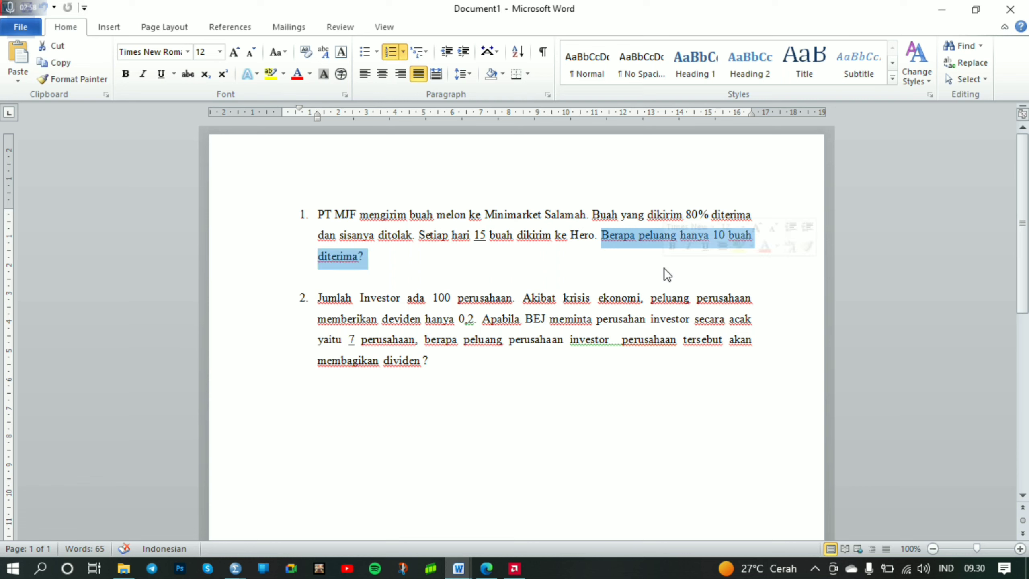
click(649, 268)
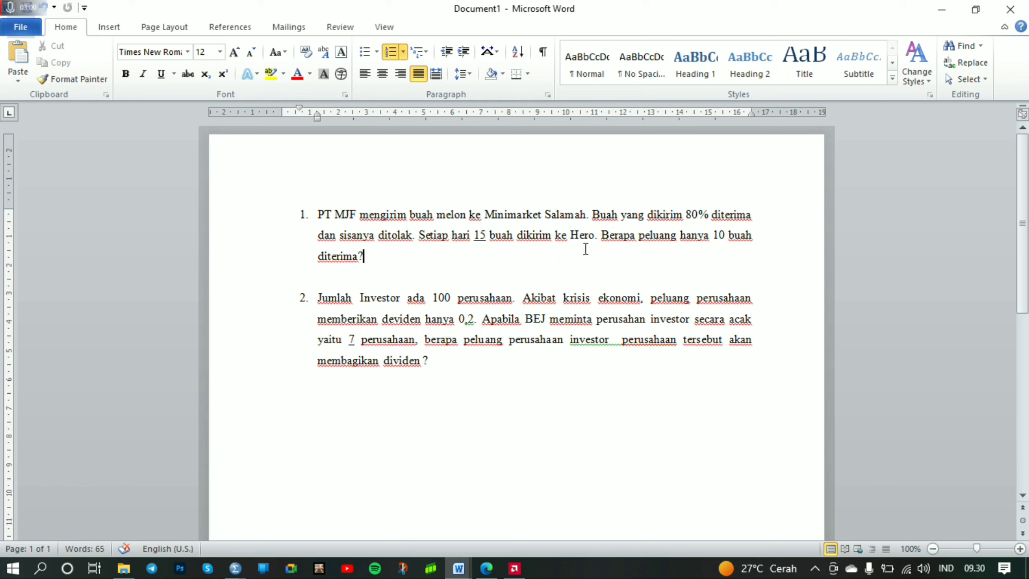
drag(474, 239, 485, 236)
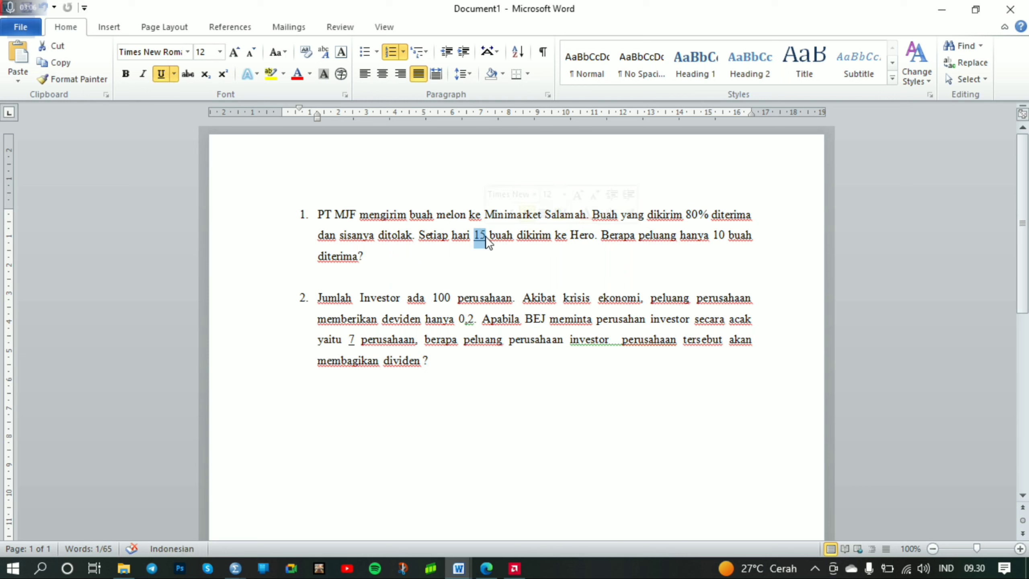
click(713, 235)
drag(714, 235, 724, 236)
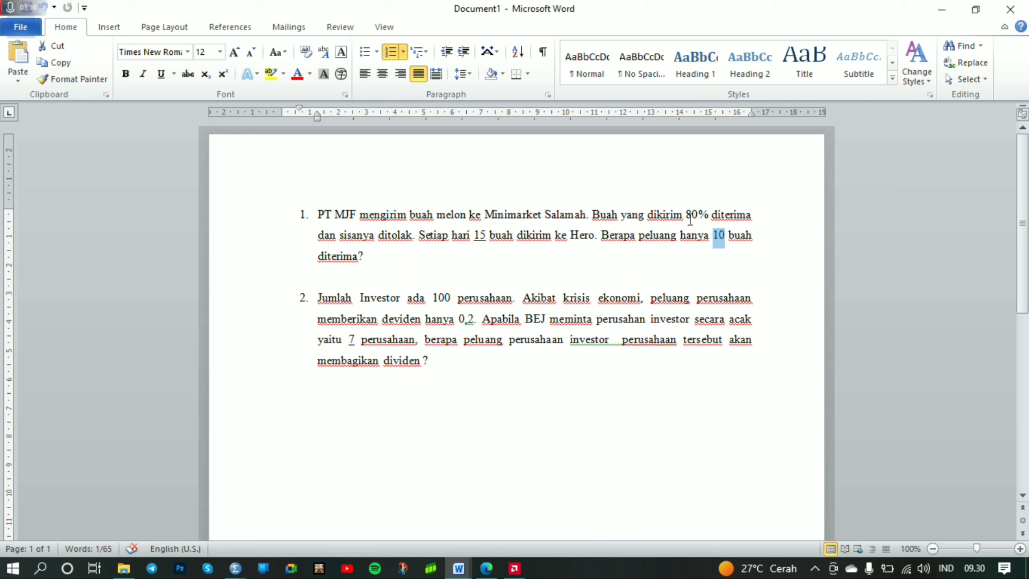
drag(685, 216, 697, 217)
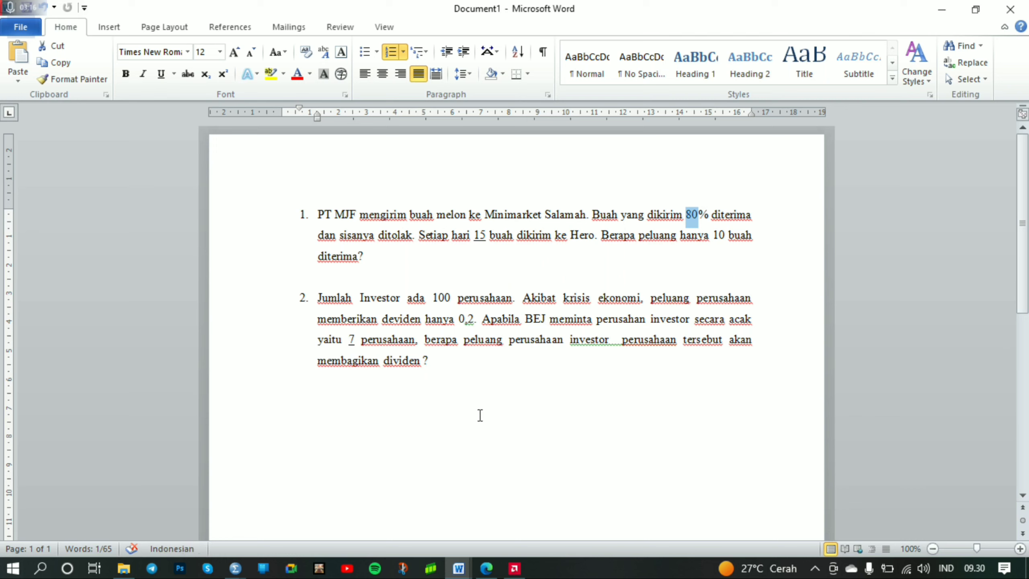
- Switch back to the SPSS Data Editor and enter 10 as the first value of x
click(234, 575)
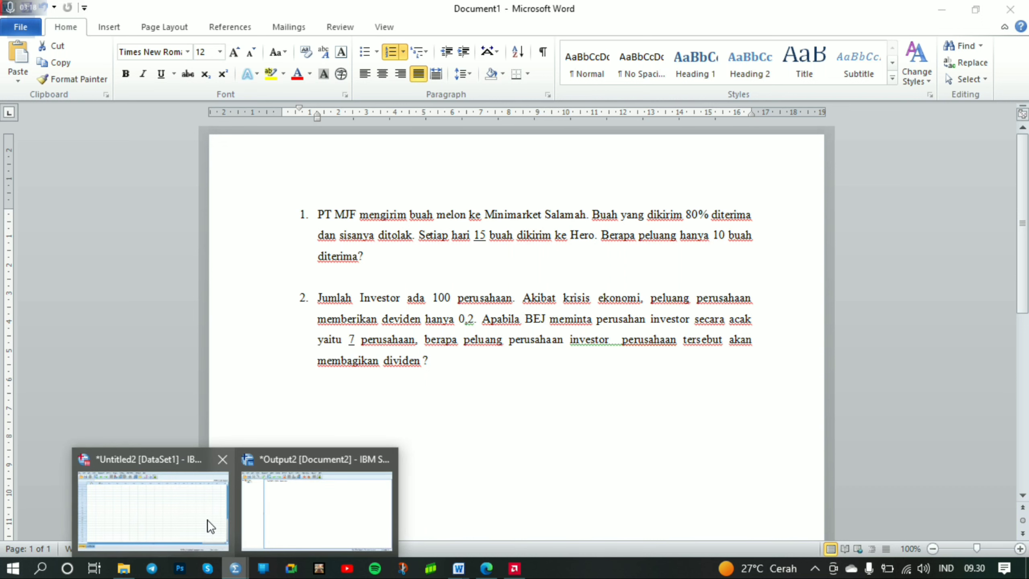
click(208, 522)
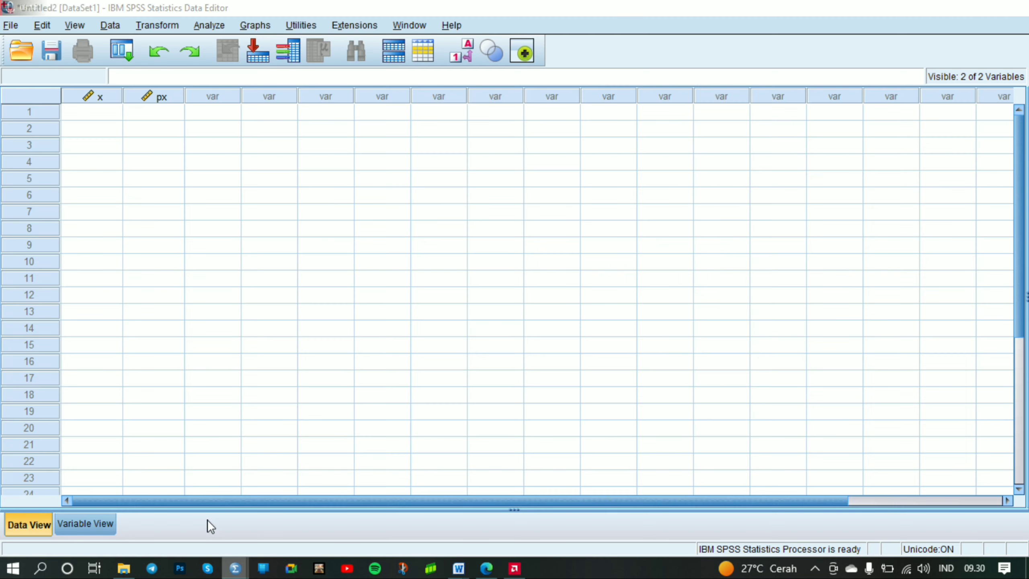
click(107, 118)
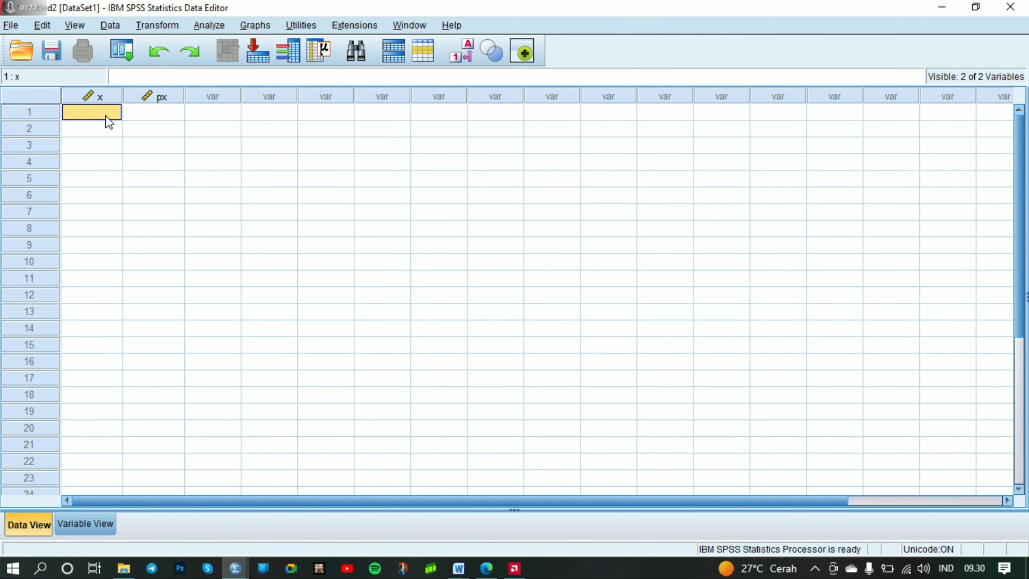
text(10)
key(Return)
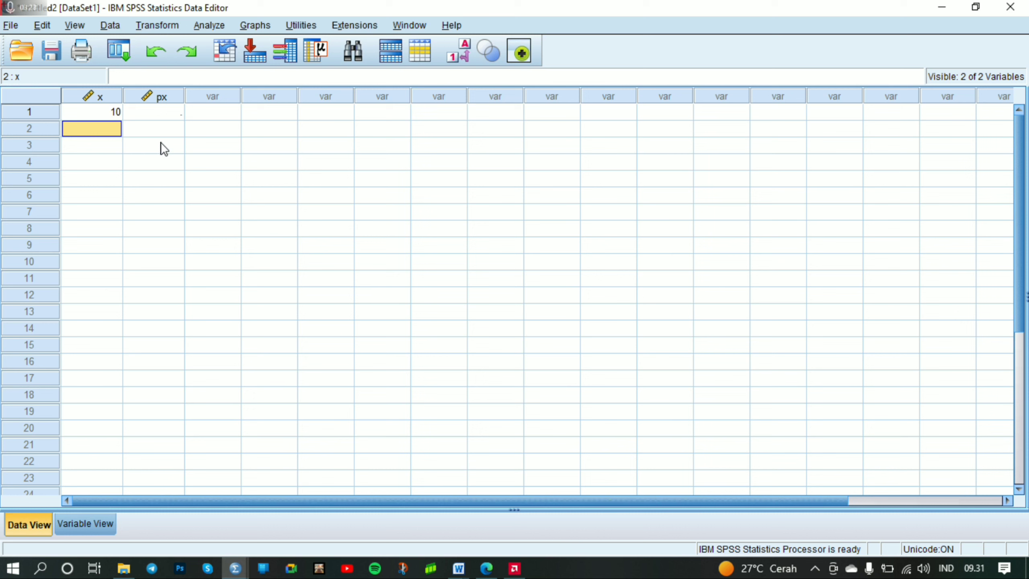
- Open the Compute Variable dialog and move it clear of the entered data
click(209, 25)
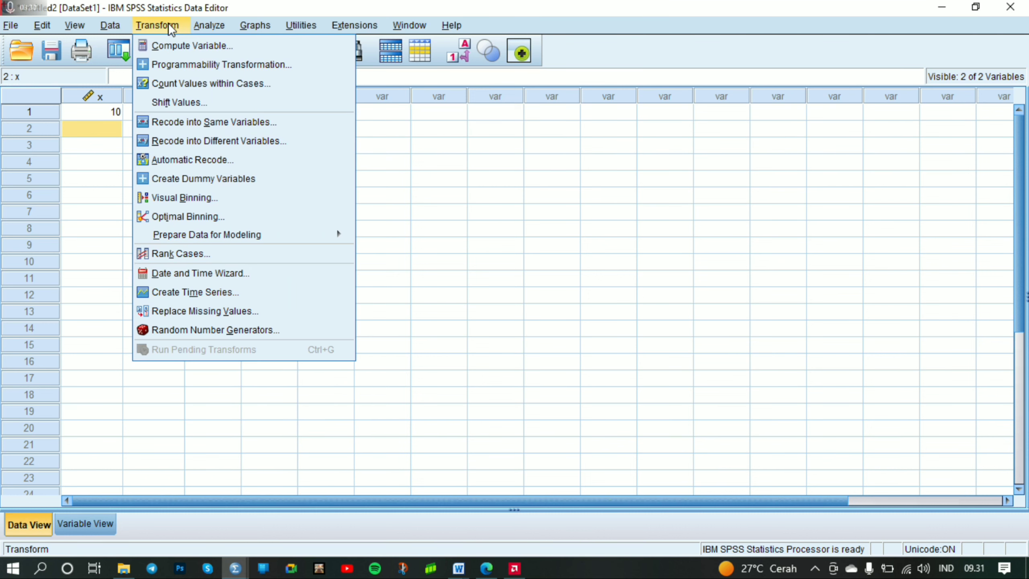
click(168, 23)
click(168, 23)
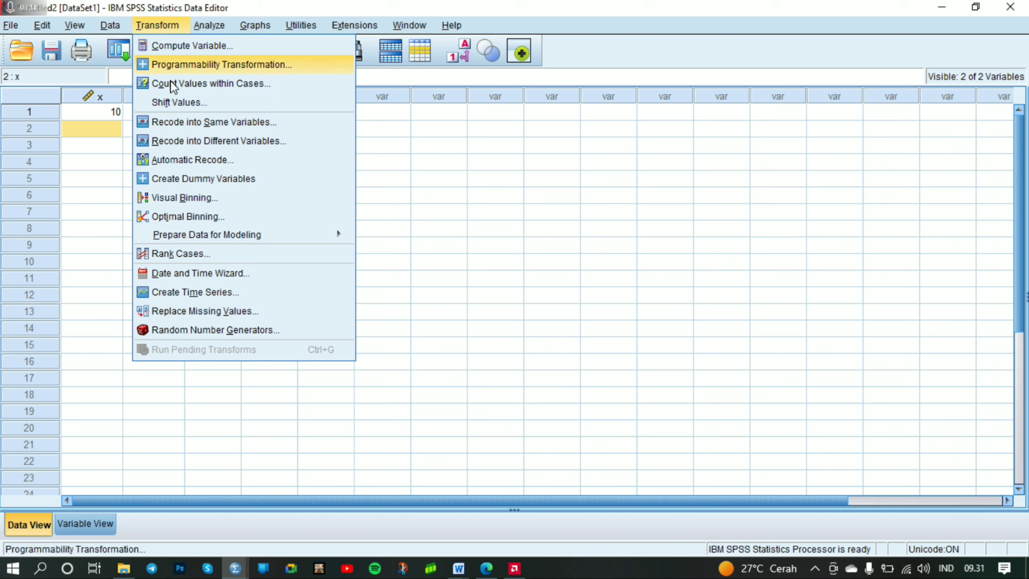
click(183, 46)
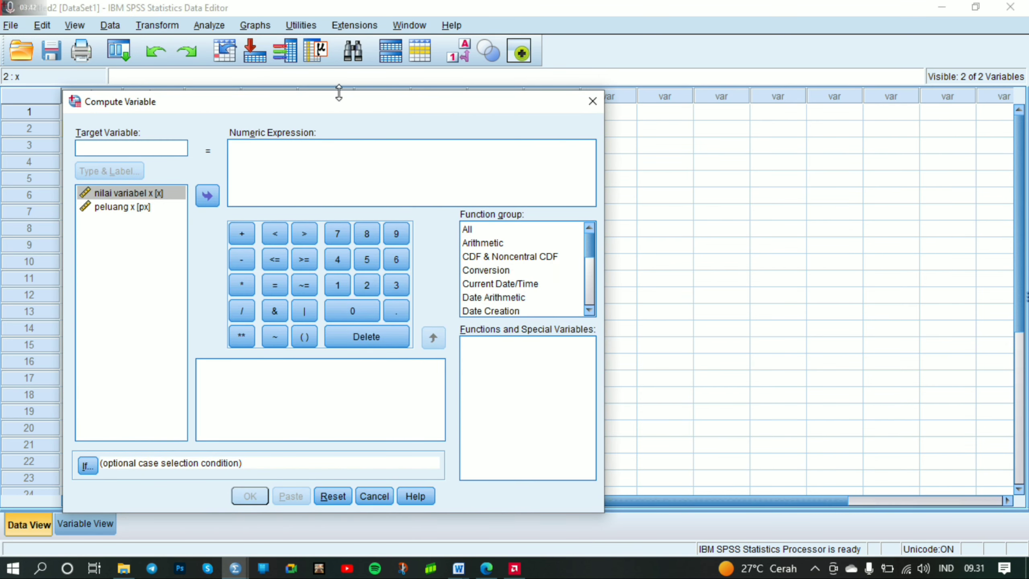
drag(339, 98, 424, 82)
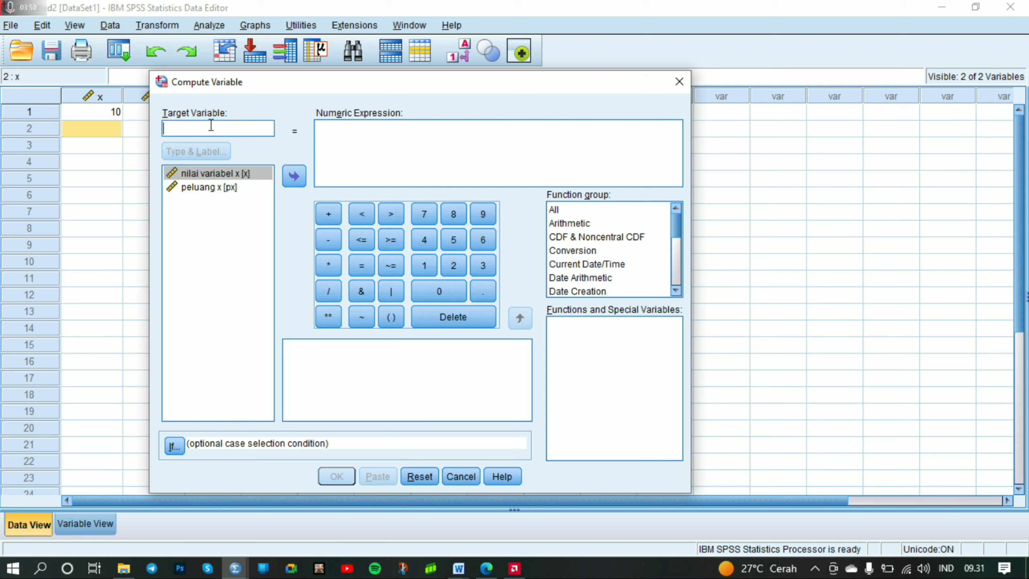
- Set px as the target variable and insert the Cdf.Binom function into the numeric expression
text(px)
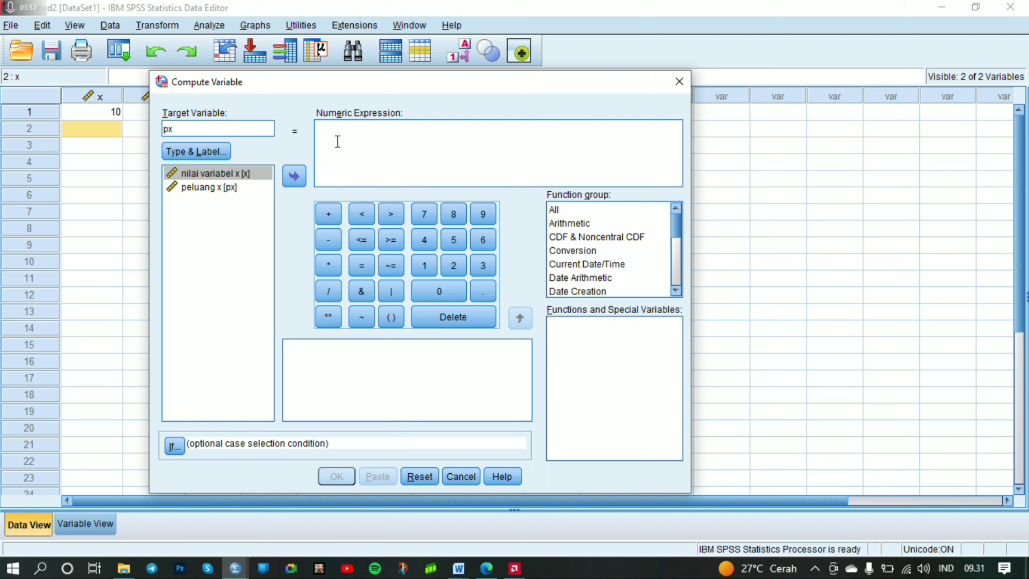
click(364, 141)
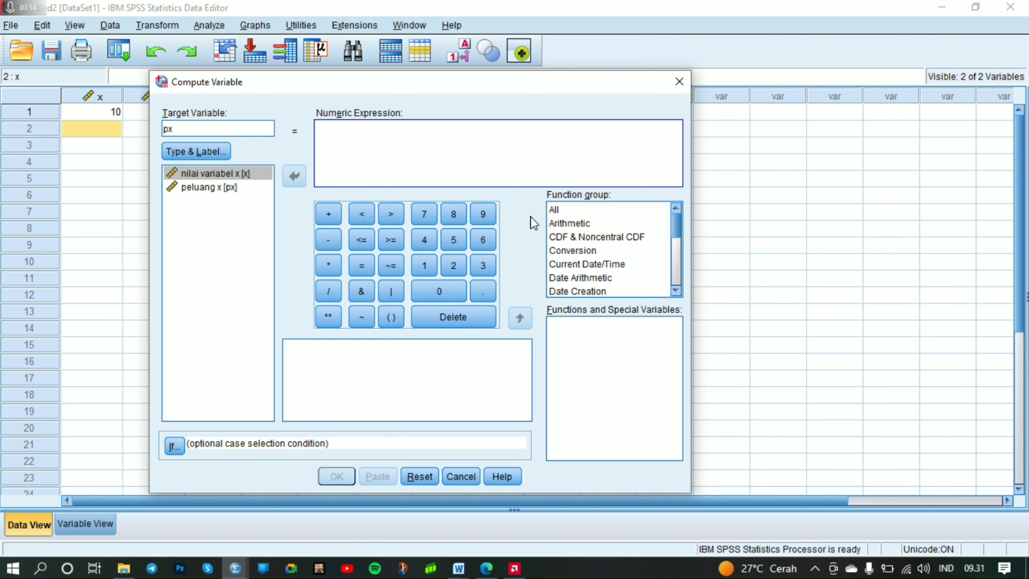
click(554, 208)
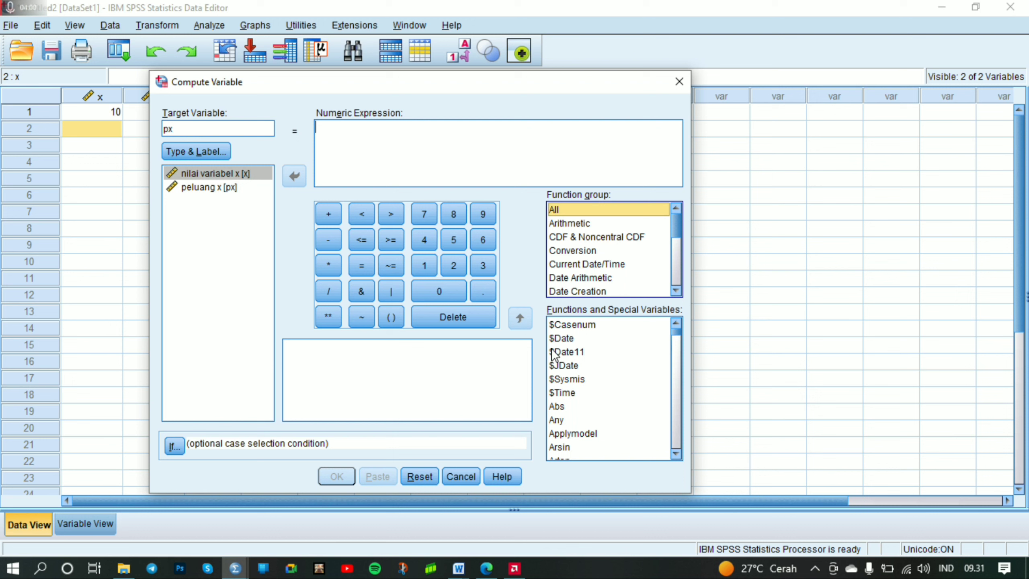
scroll(567, 354, down, 3)
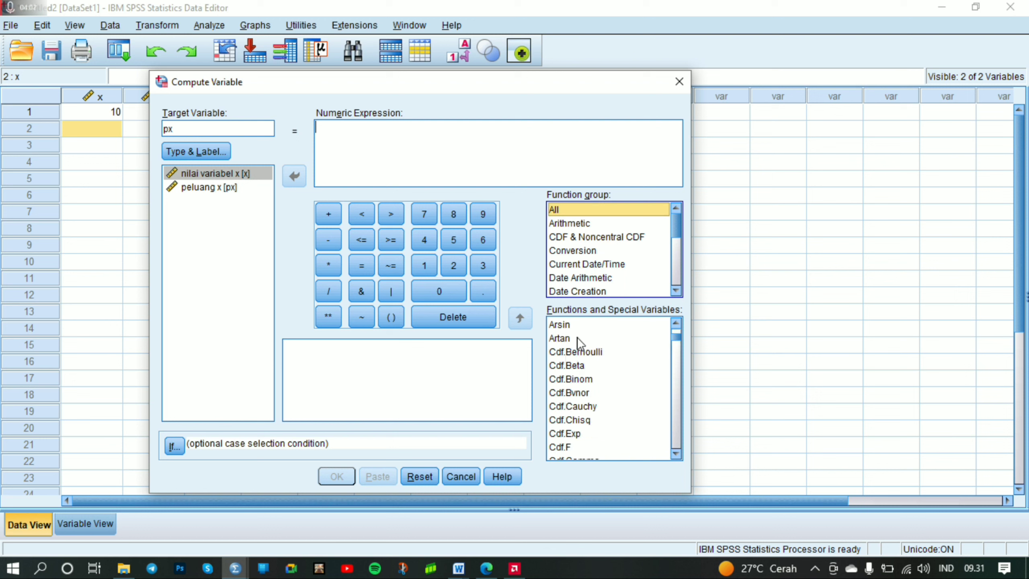
click(576, 377)
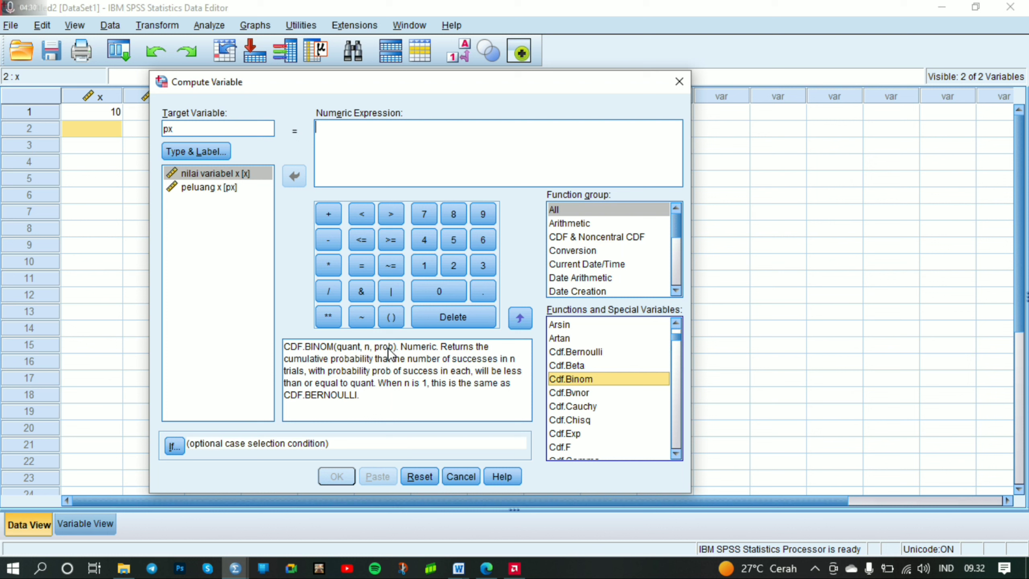
double_click(566, 380)
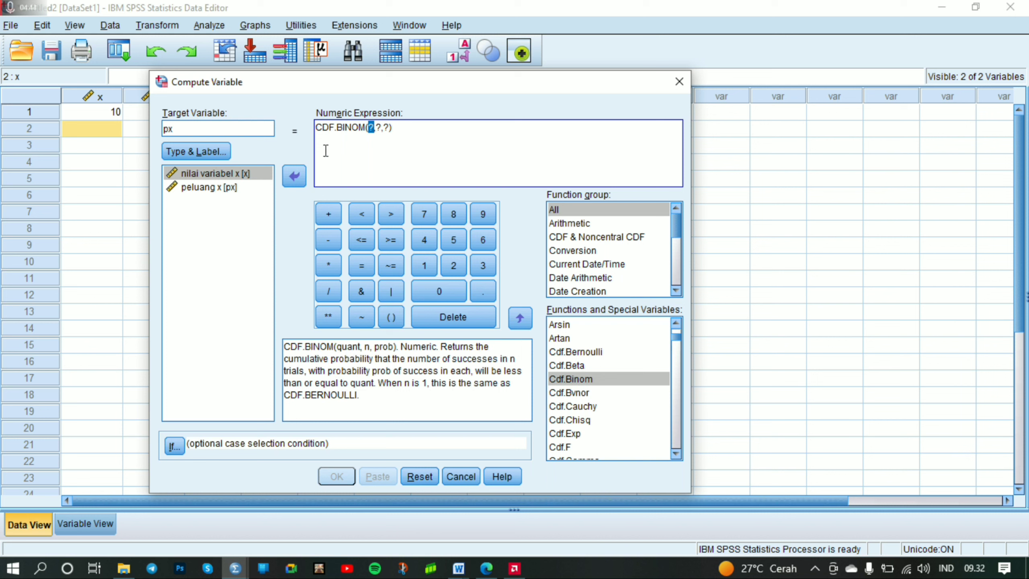
- Fill the CDF.BINOM arguments with variable x, 15 trials and a probability of 0.8
click(214, 174)
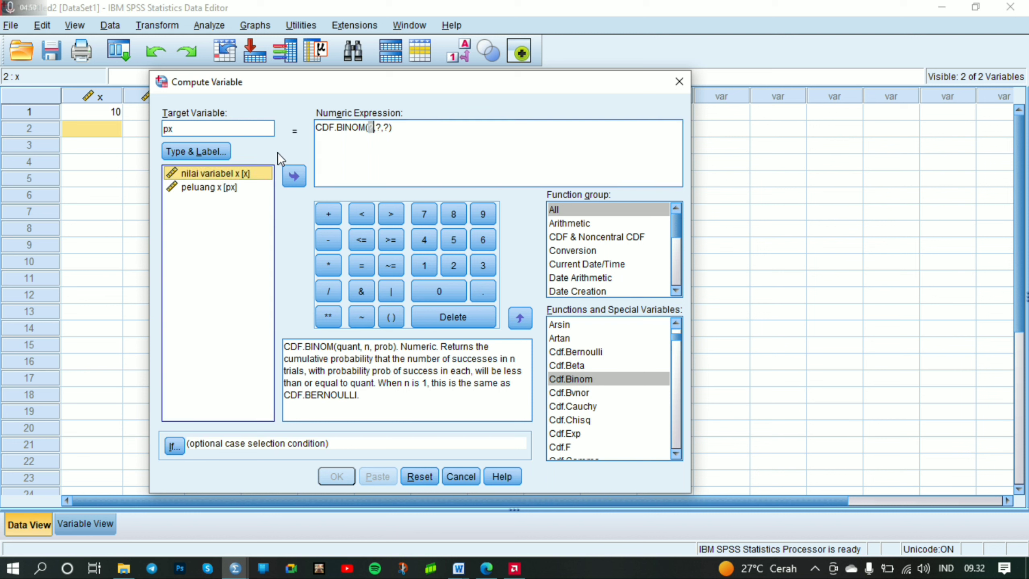
click(294, 176)
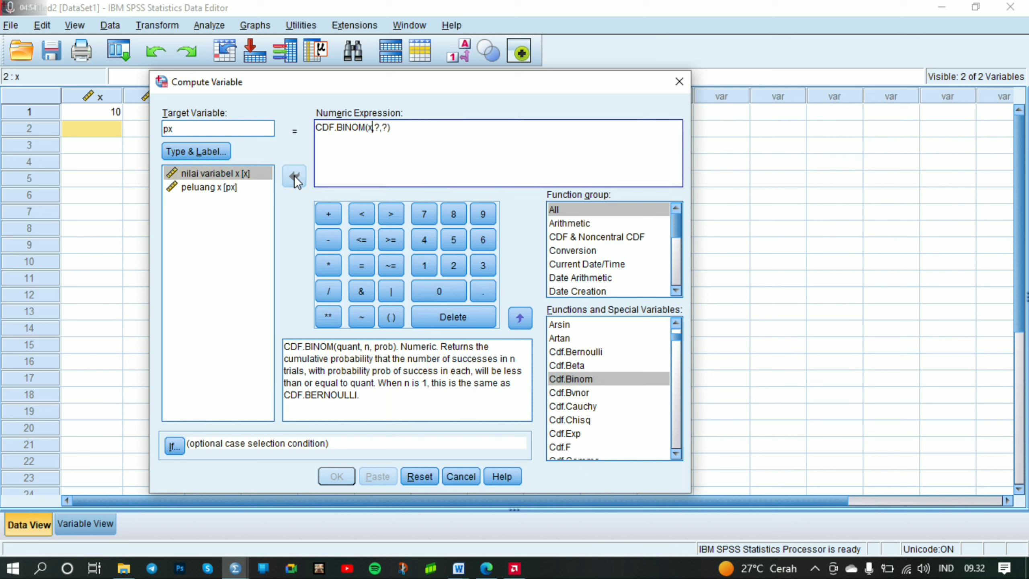
double_click(377, 128)
text(15)
double_click(391, 127)
text(0.)
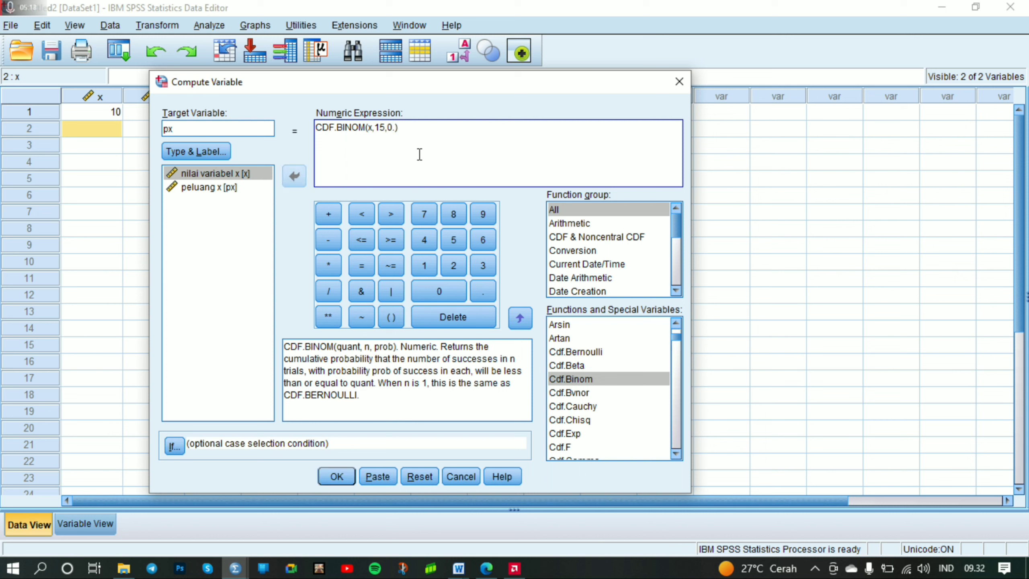
text(8)
- Subtract a second CDF.BINOM term from the expression, with the arguments x-1, 15 and 0.8
click(408, 136)
text(-)
double_click(570, 377)
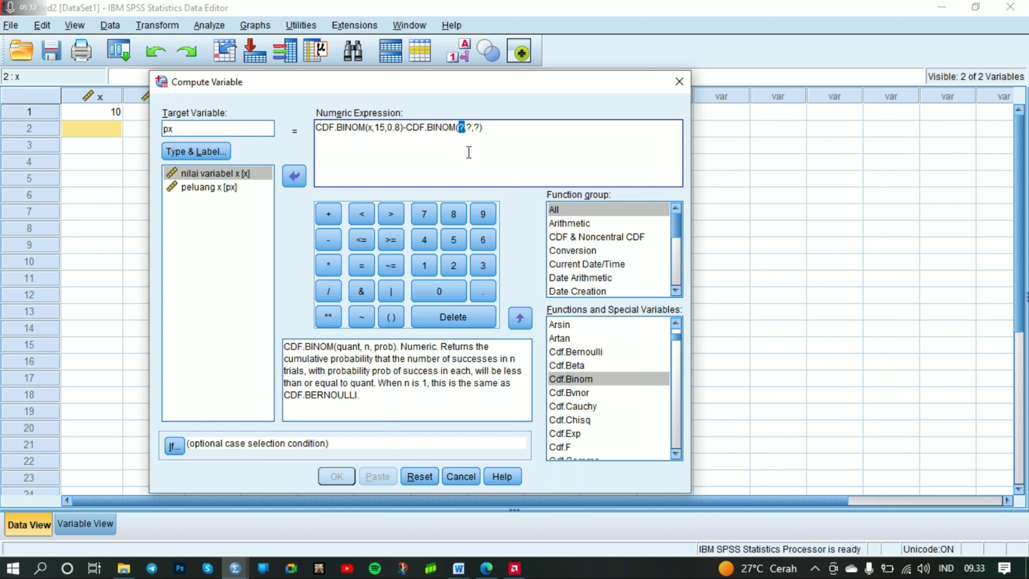
click(235, 172)
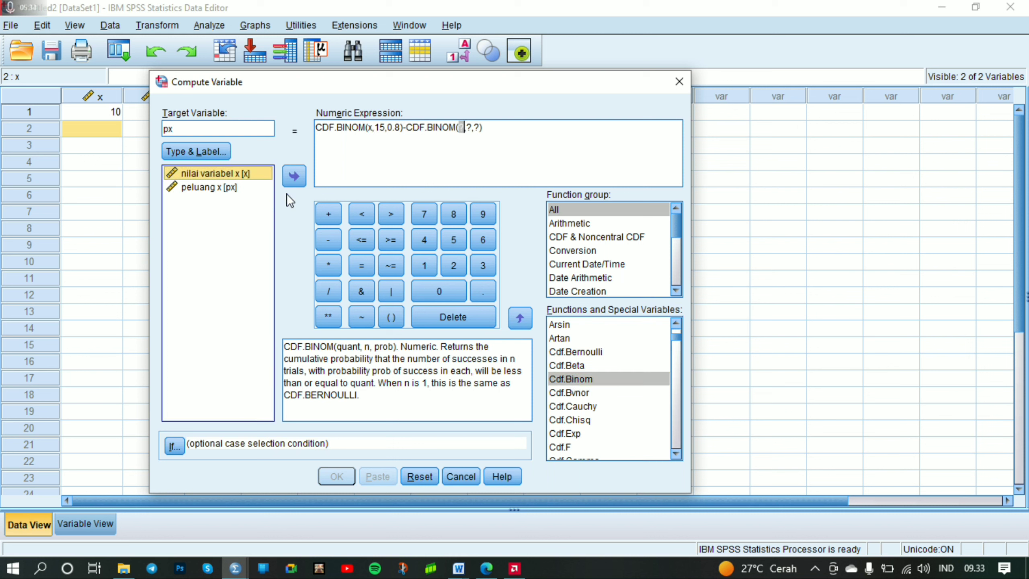
click(294, 178)
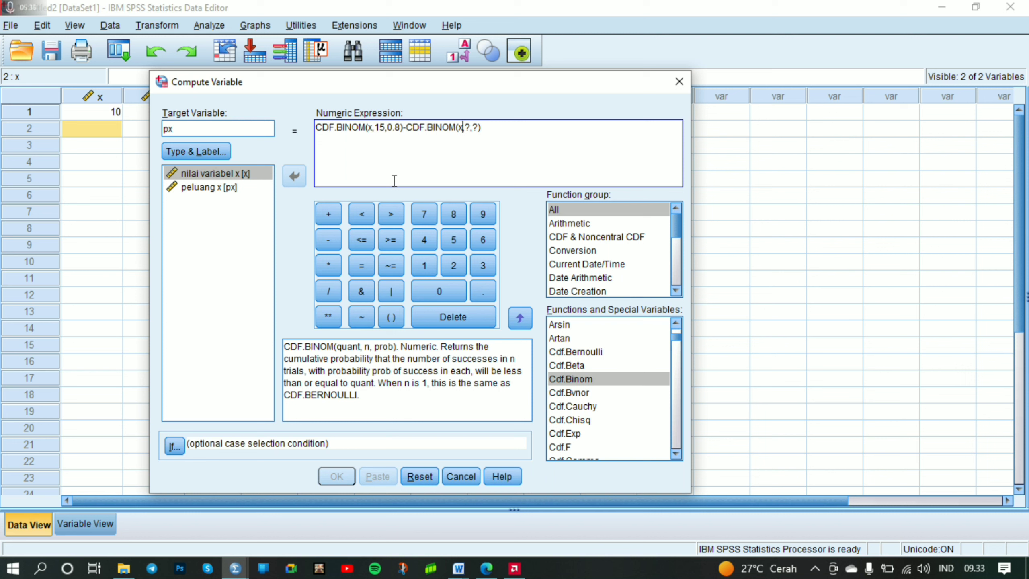
text(-1)
double_click(475, 128)
text(15)
double_click(490, 128)
text(0.8)
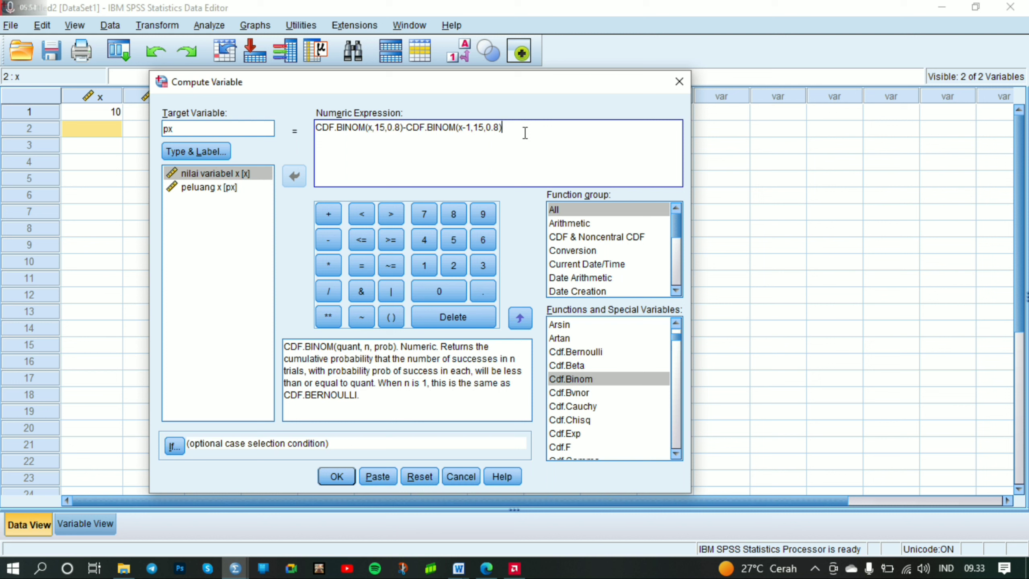
- Switch to Document1 in Word and reread question 1 to check the values used in the expression
click(458, 568)
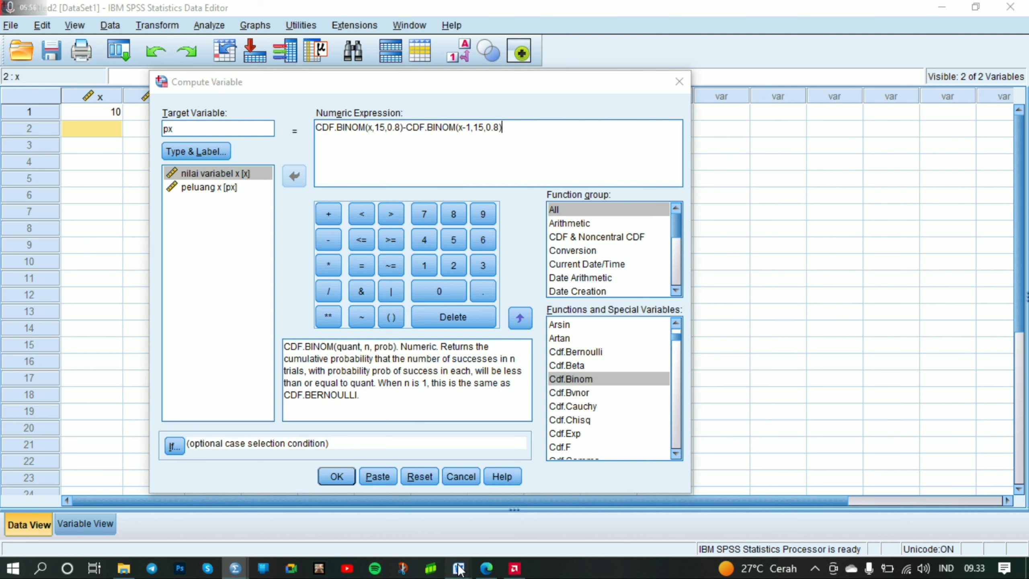
click(474, 532)
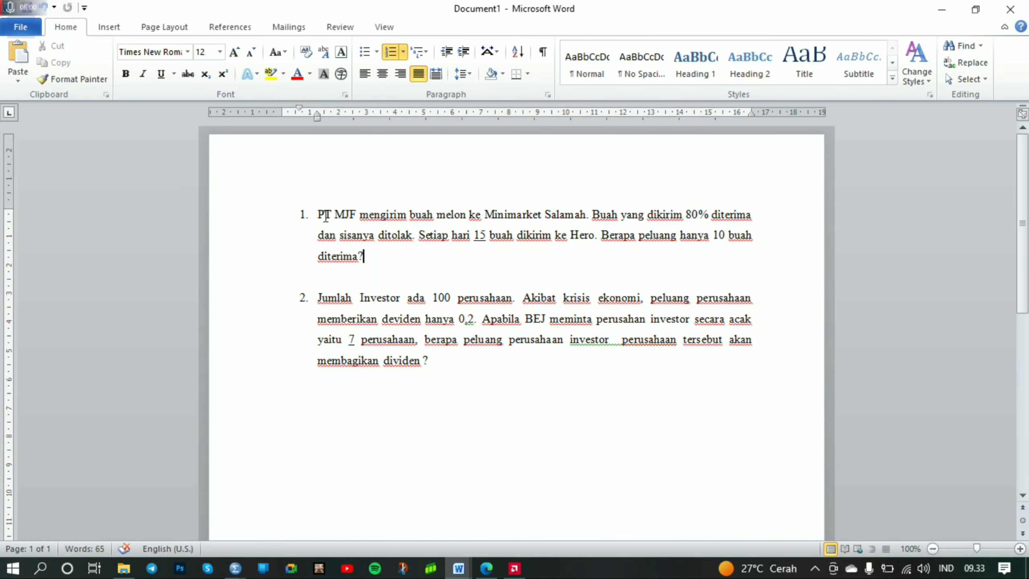
click(318, 214)
drag(318, 214, 390, 257)
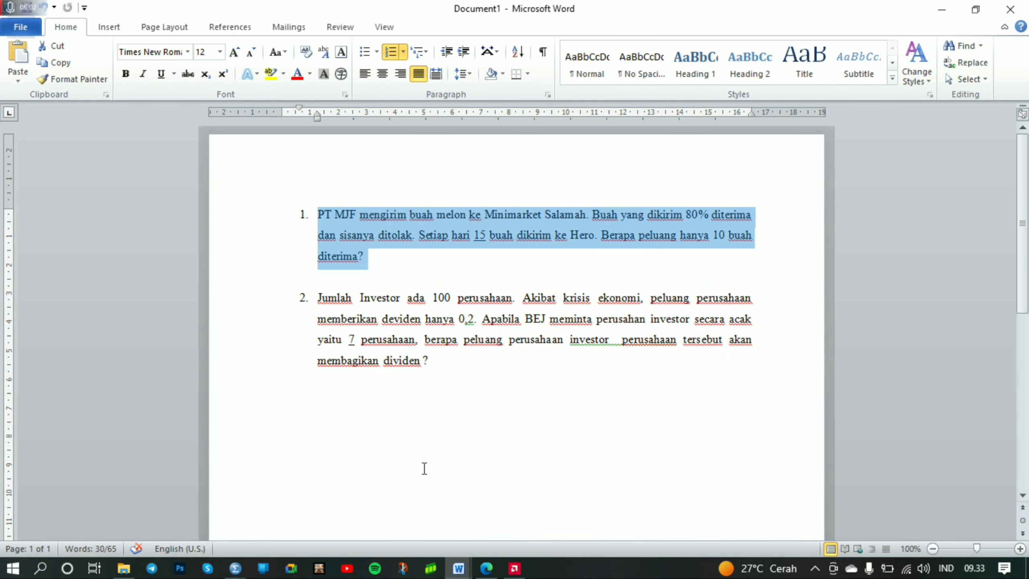
- Switch back to the SPSS Data Editor, run the computation into the existing variable px and inspect its first value
click(235, 568)
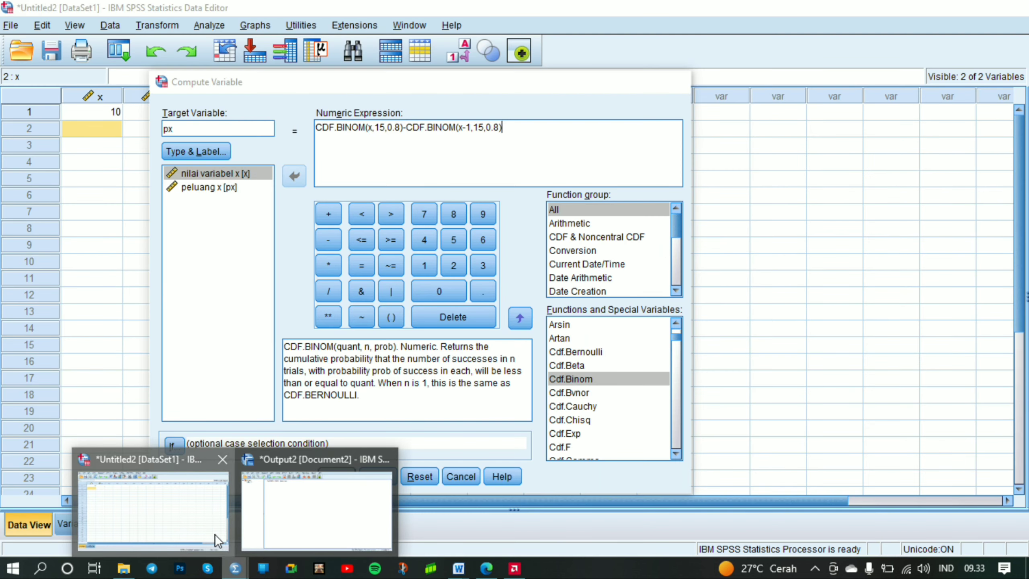
click(215, 534)
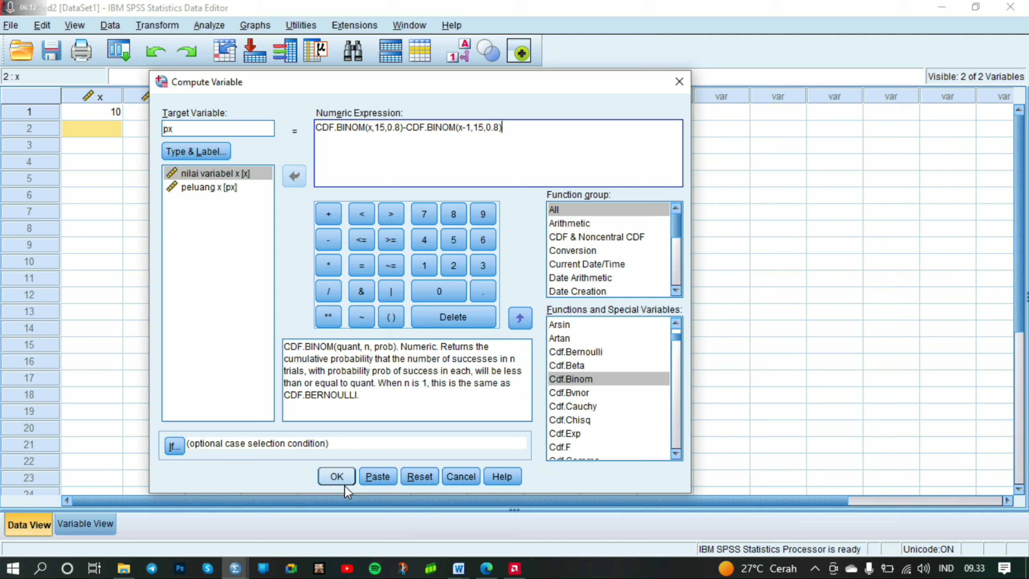
click(336, 475)
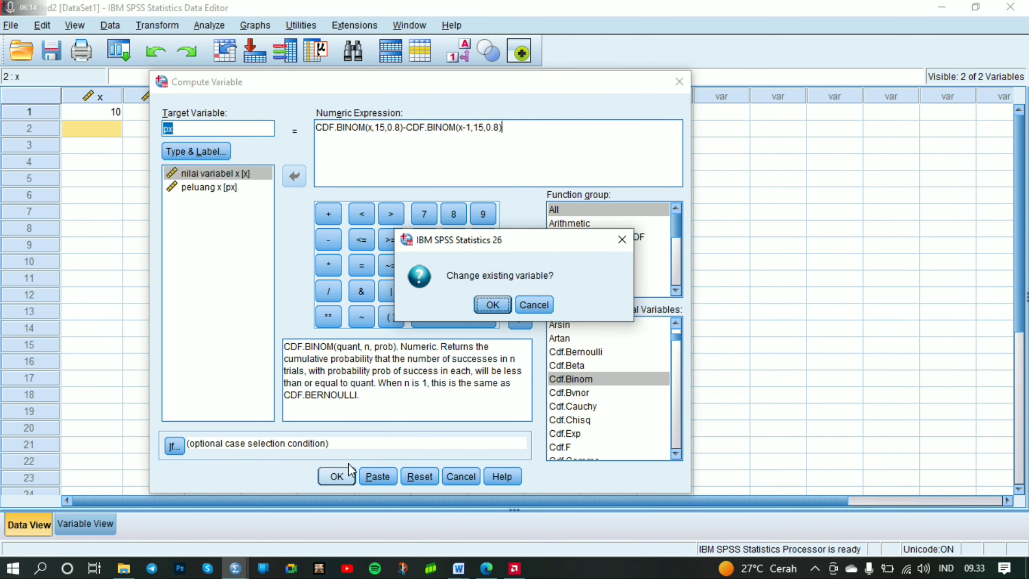
click(492, 304)
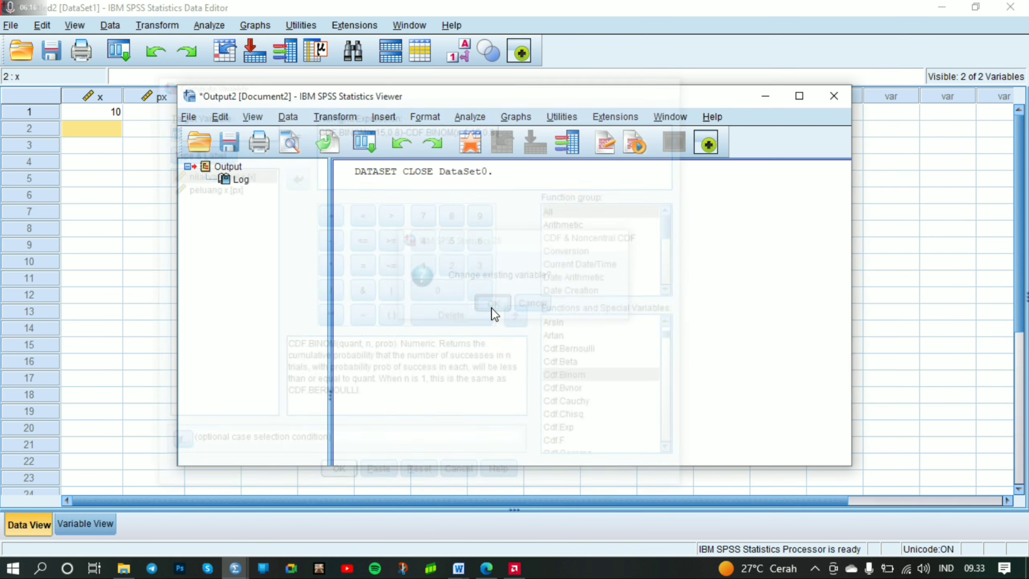
click(765, 96)
click(167, 116)
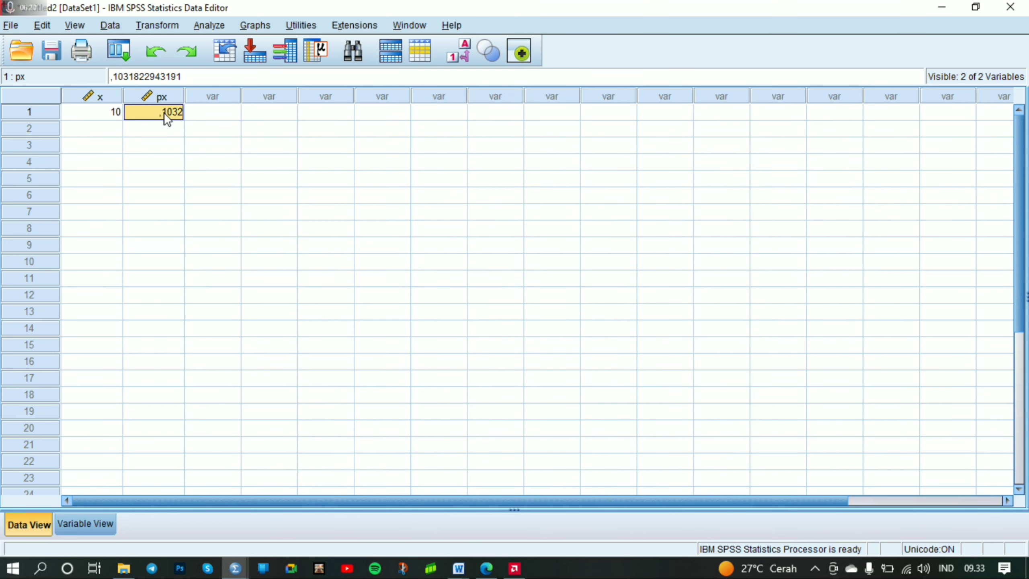
click(129, 132)
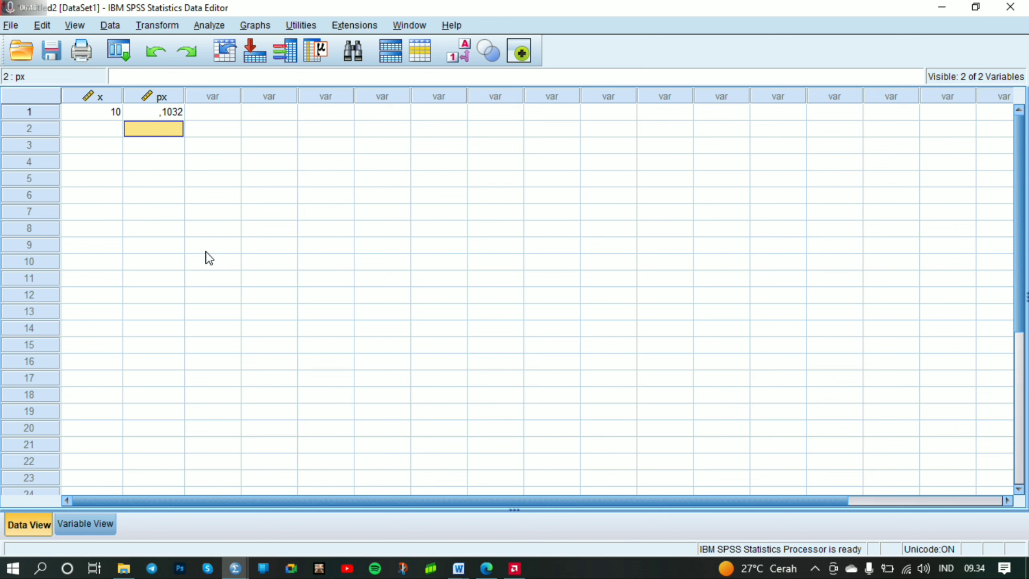
- Create a new empty dataset and switch to Document1 in Word to read question 2
key(ctrl+n)
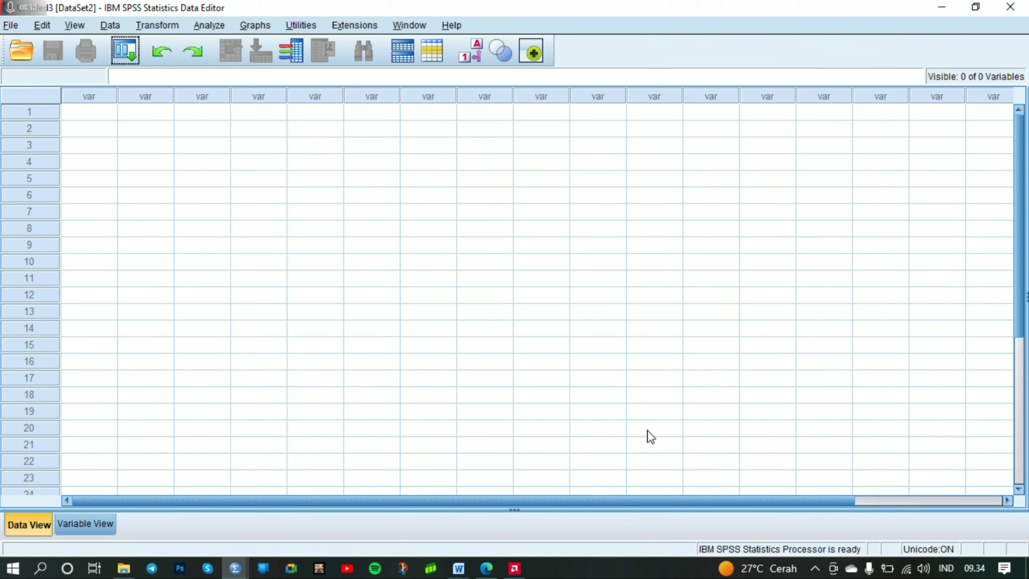
mouse_move(458, 568)
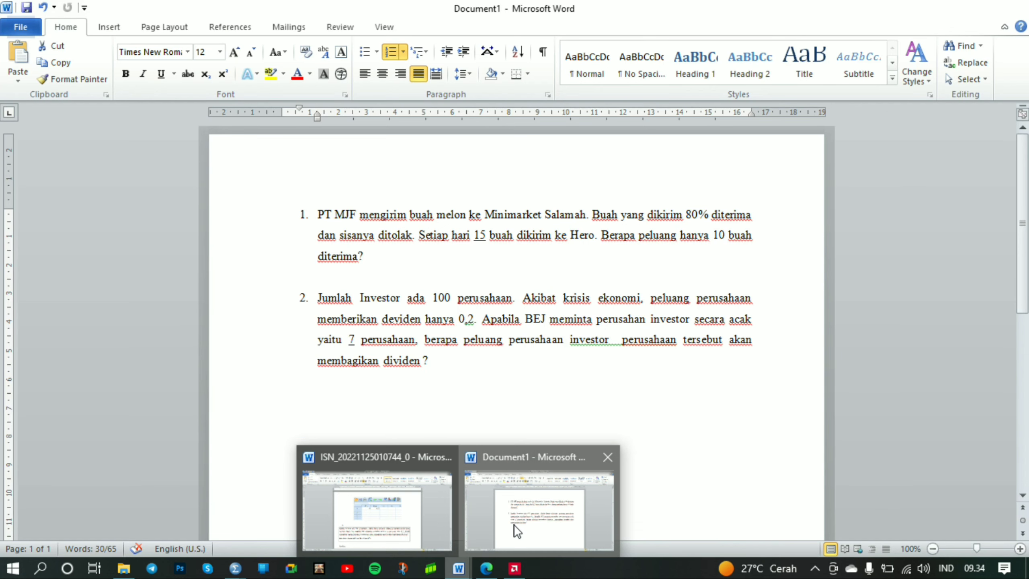
click(514, 525)
click(358, 327)
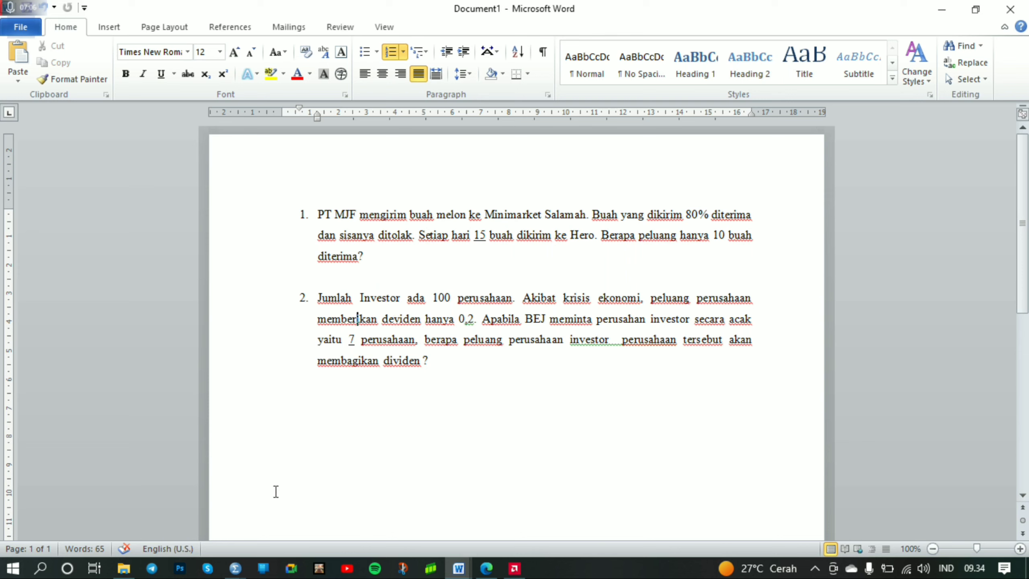
- Switch to the empty Untitled3 dataset in SPSS and define two variables named x and px
mouse_move(233, 567)
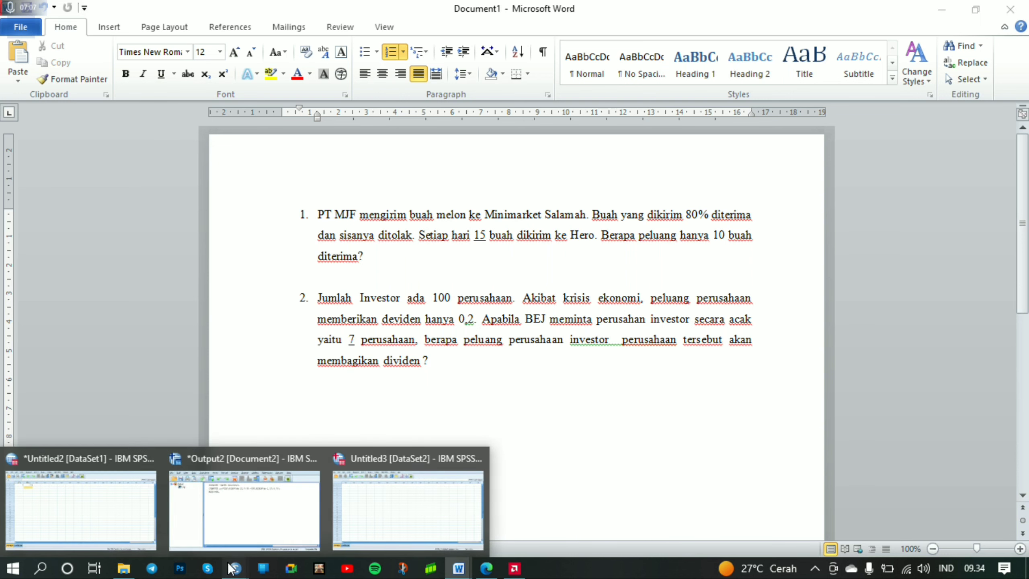
click(351, 508)
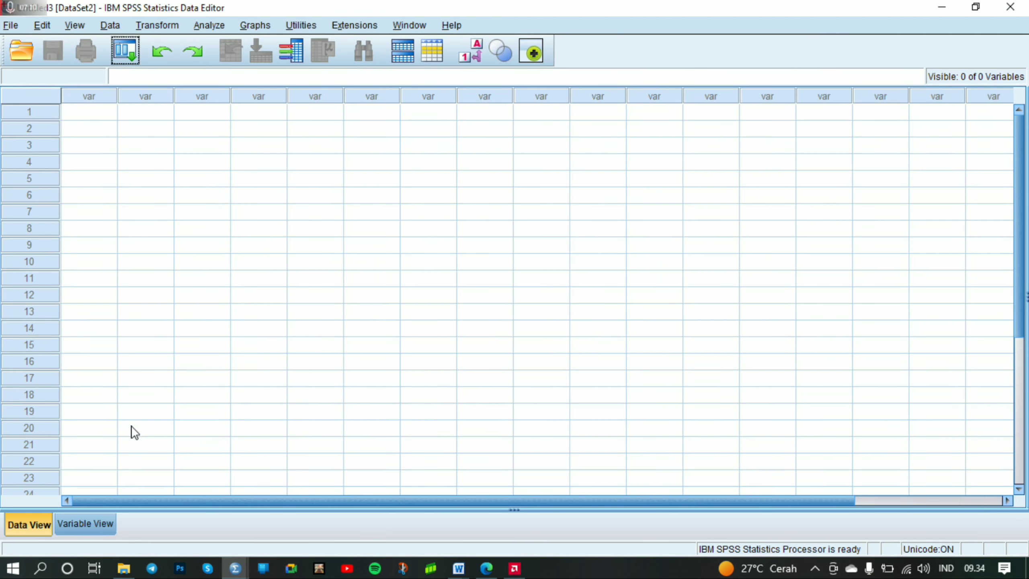
click(78, 527)
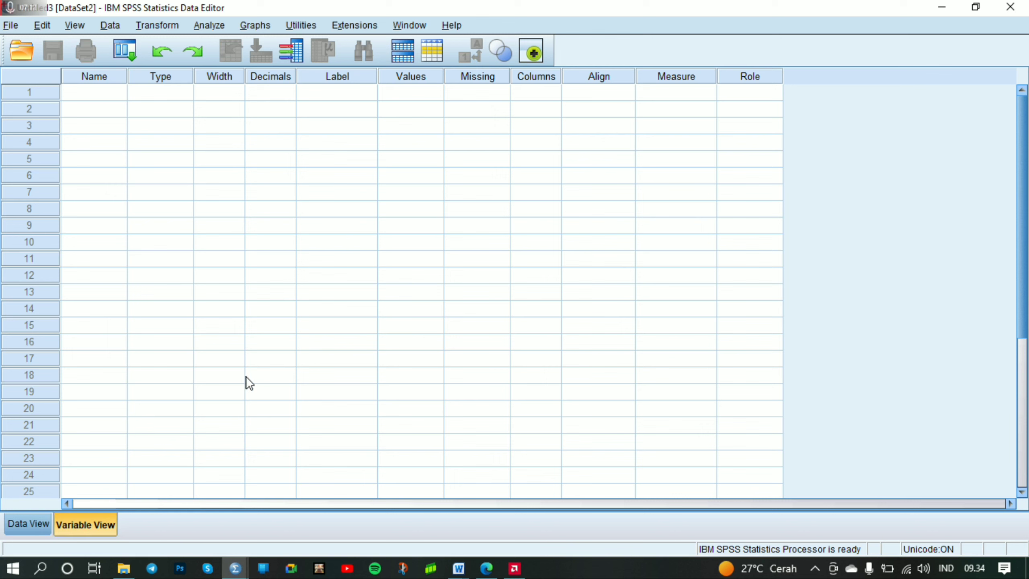
click(108, 96)
text(x)
key(Return)
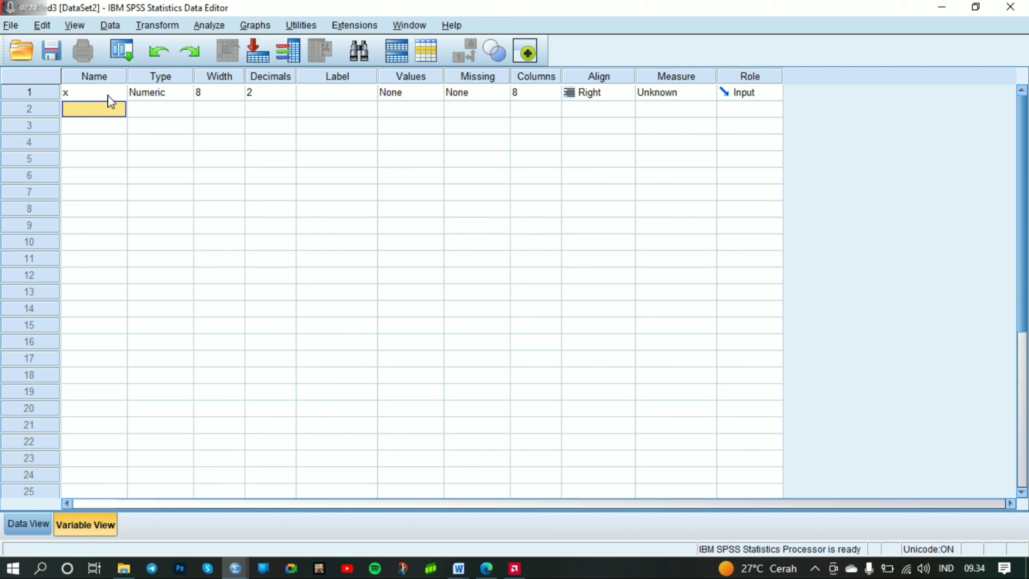
text(px)
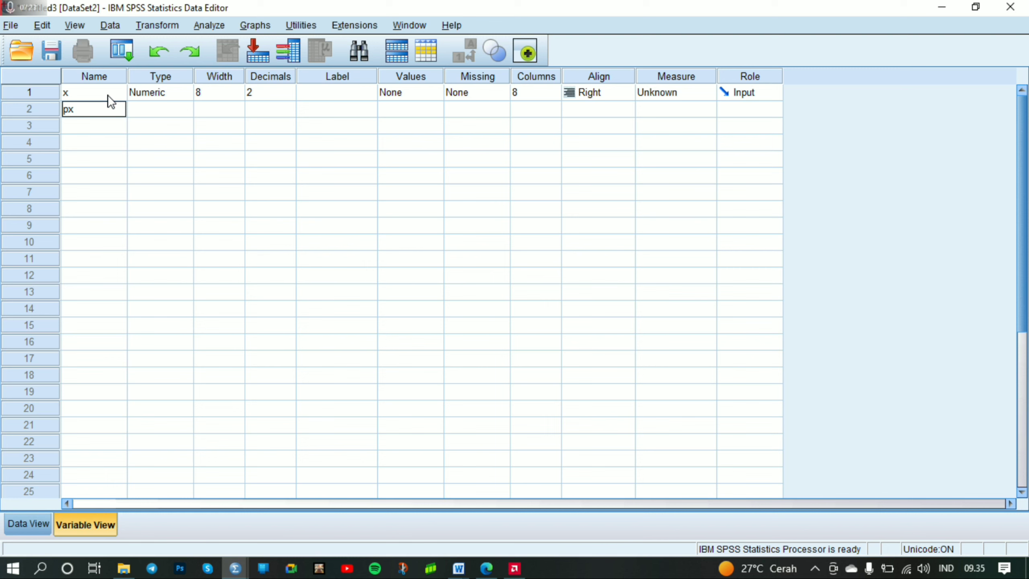
key(Return)
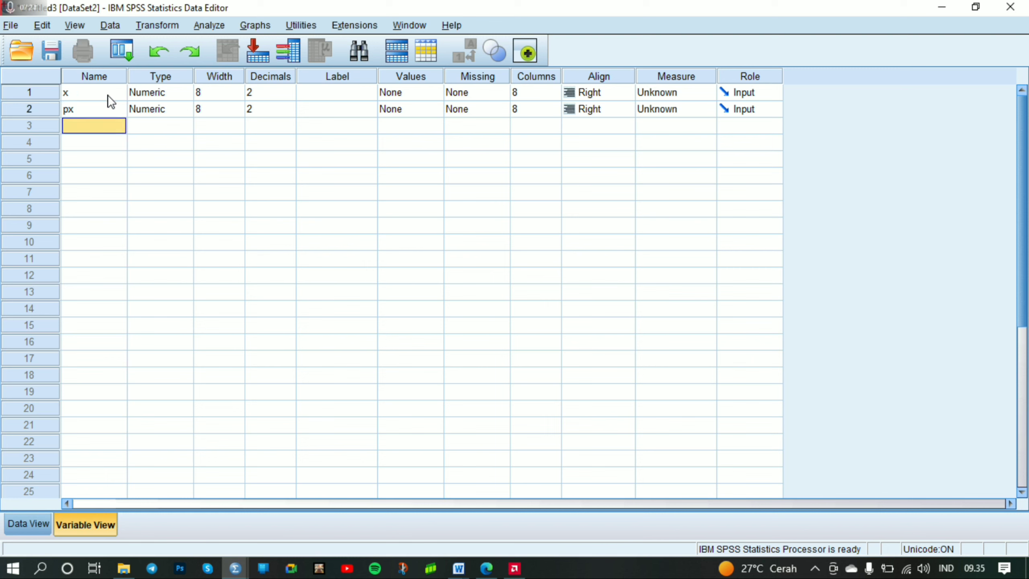
- Set the decimals of variable x to 0 and of variable px to 4
click(278, 93)
click(288, 97)
click(289, 97)
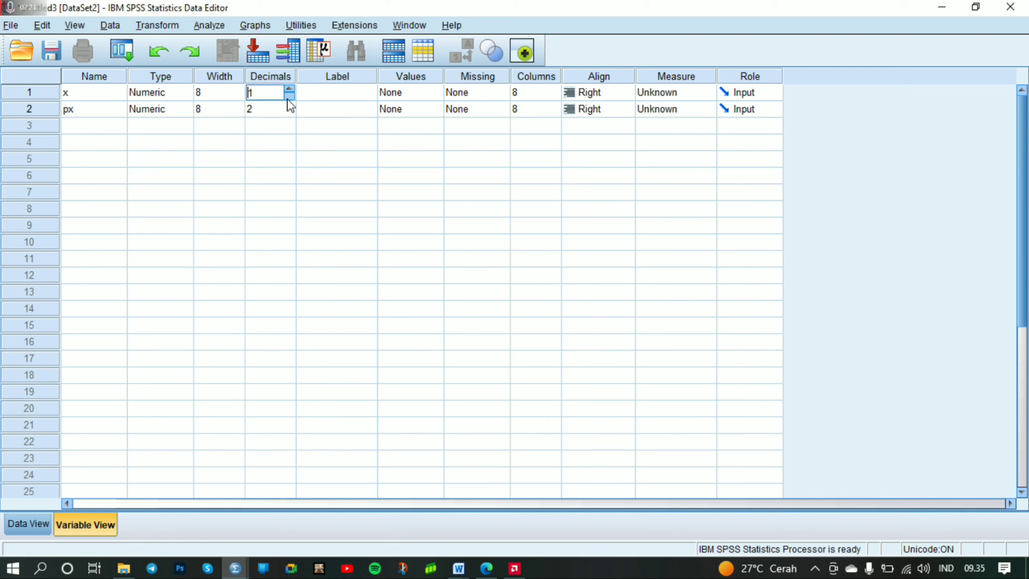
click(287, 108)
click(289, 106)
click(290, 105)
- Label variable x as "nilai variabel x"
click(318, 92)
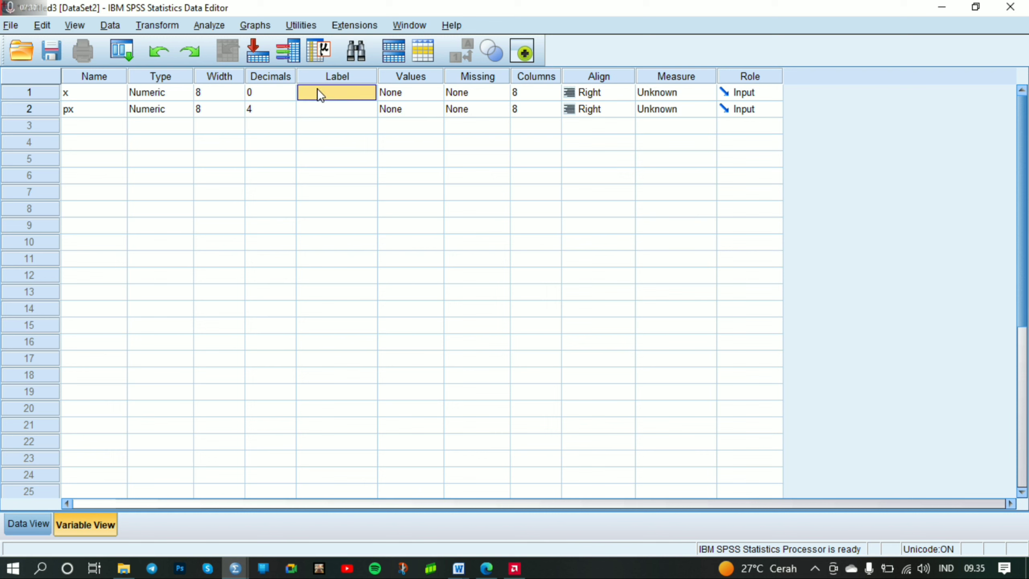
text(nilai)
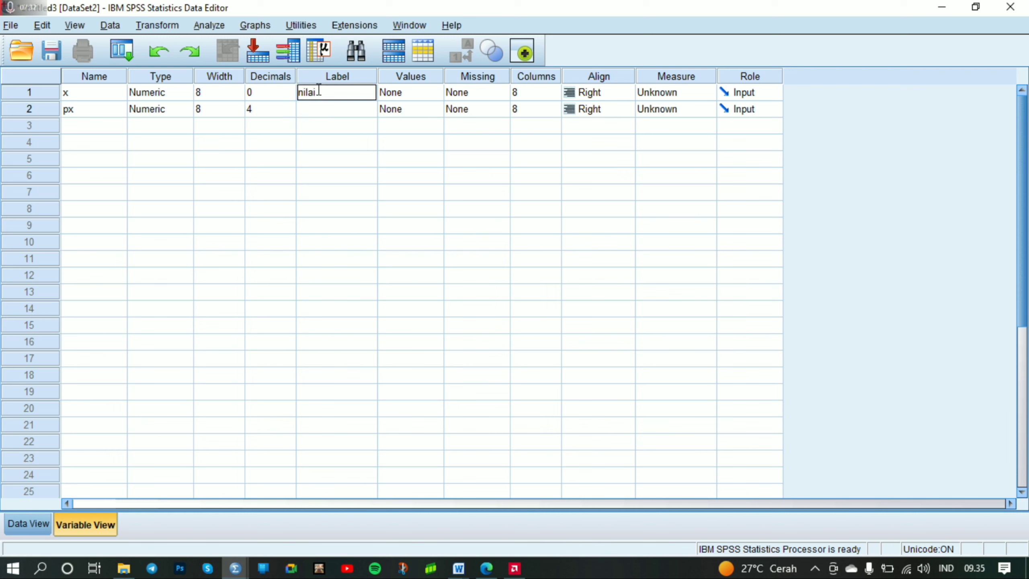
text(variabel x)
key(Return)
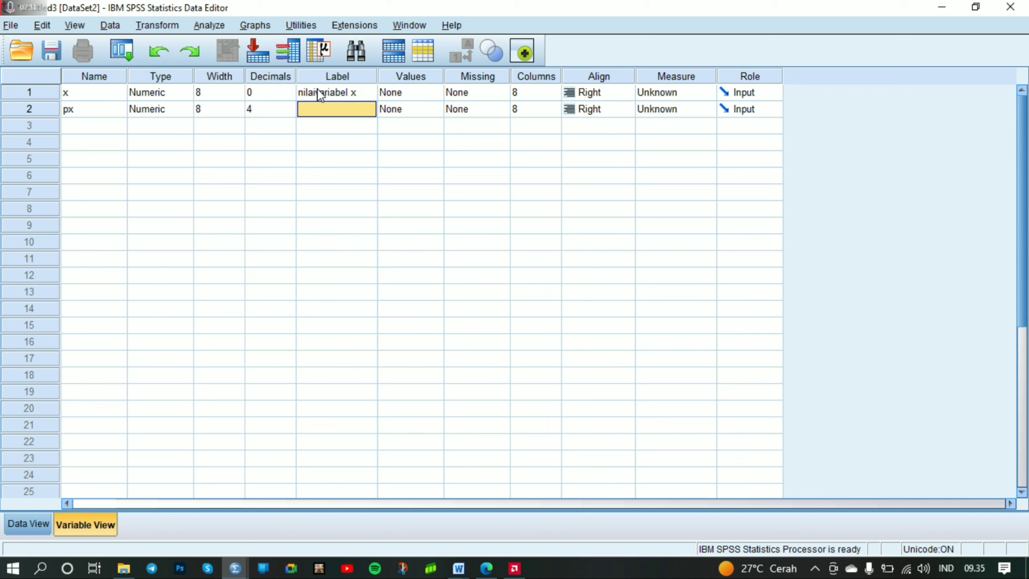
- Label variable px as "peluang x" and correct the spacing in variable x's label so it reads "nilai variabel x"
text(pel)
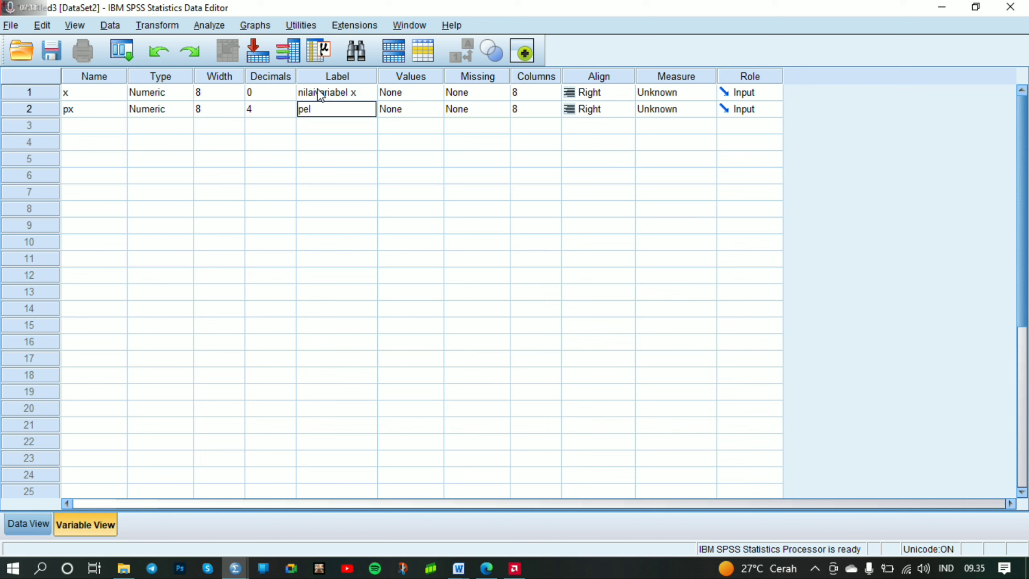
text(uang x)
key(Return)
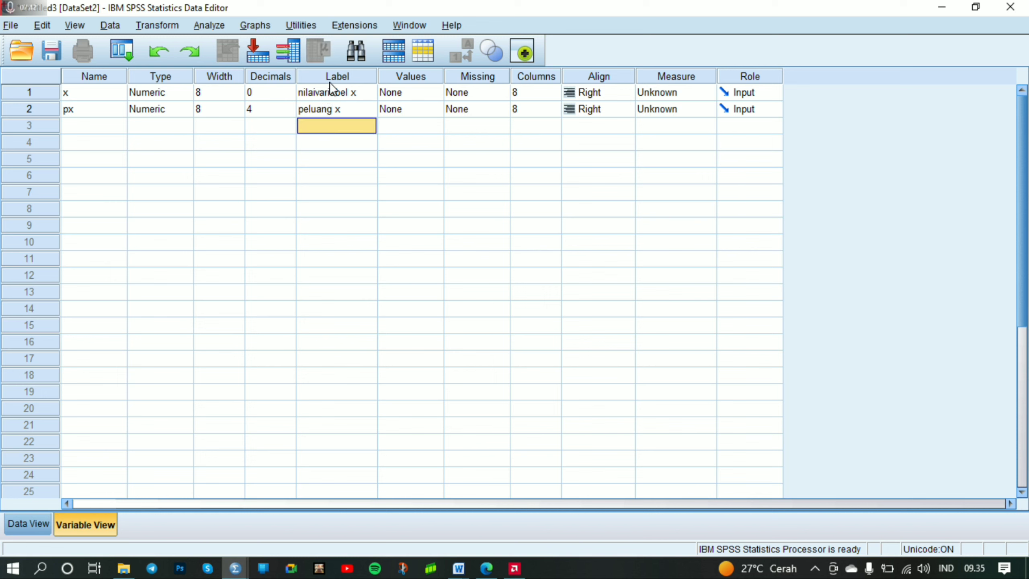
click(318, 94)
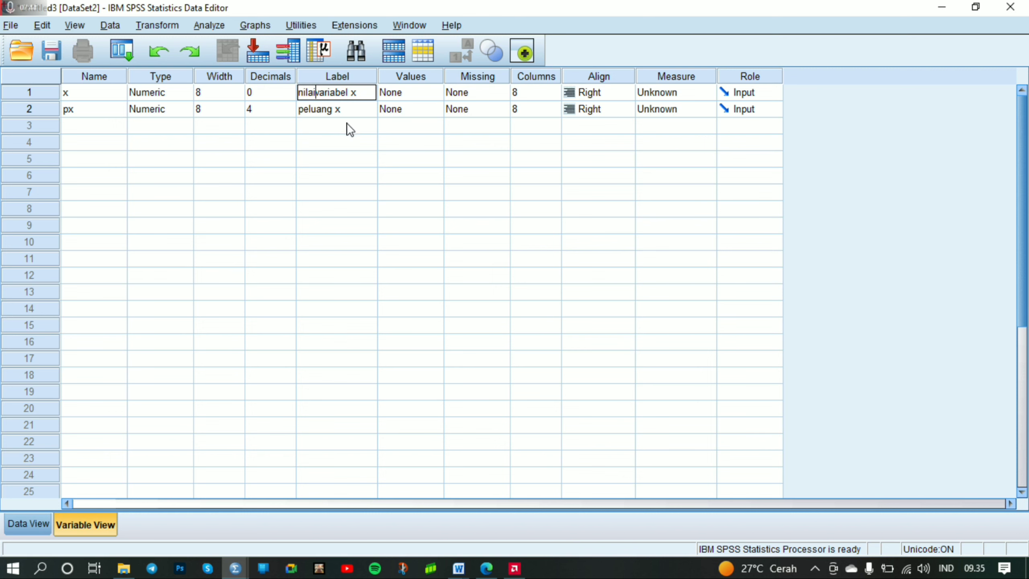
click(329, 144)
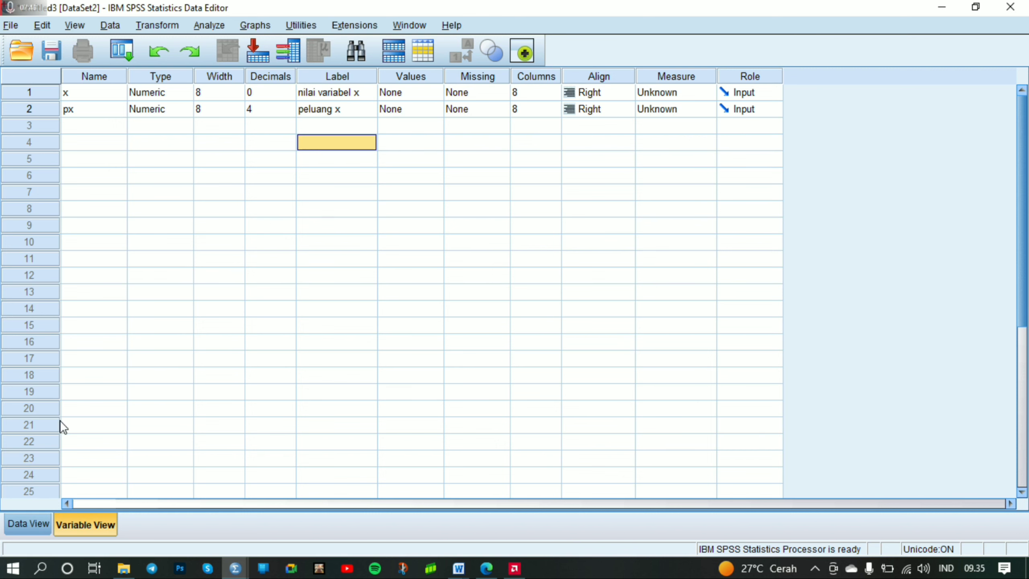
- Show the dataset's data grid, reread question 2 in Word's Document1, and return to the Untitled3 dataset in SPSS
click(16, 526)
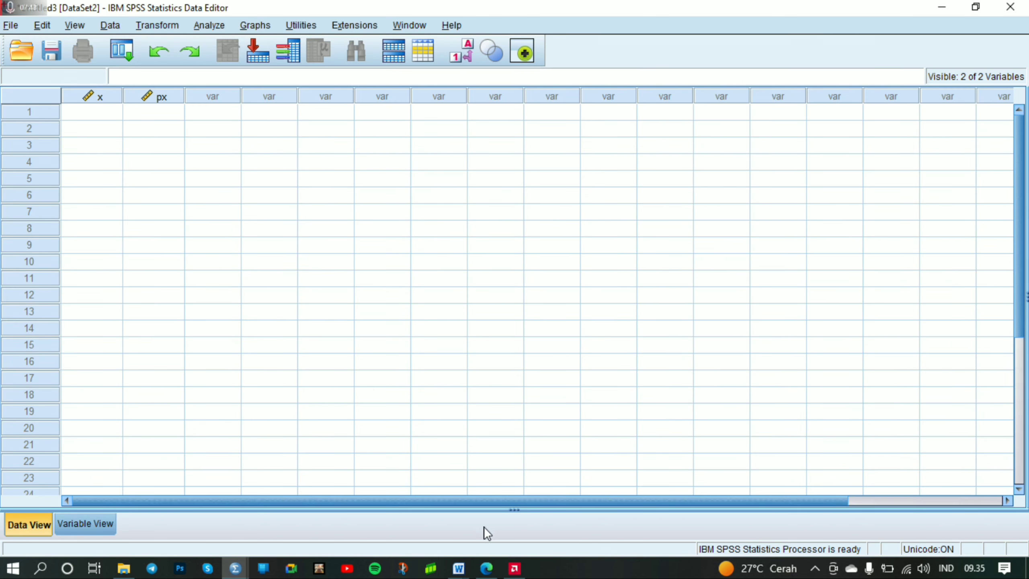
click(458, 567)
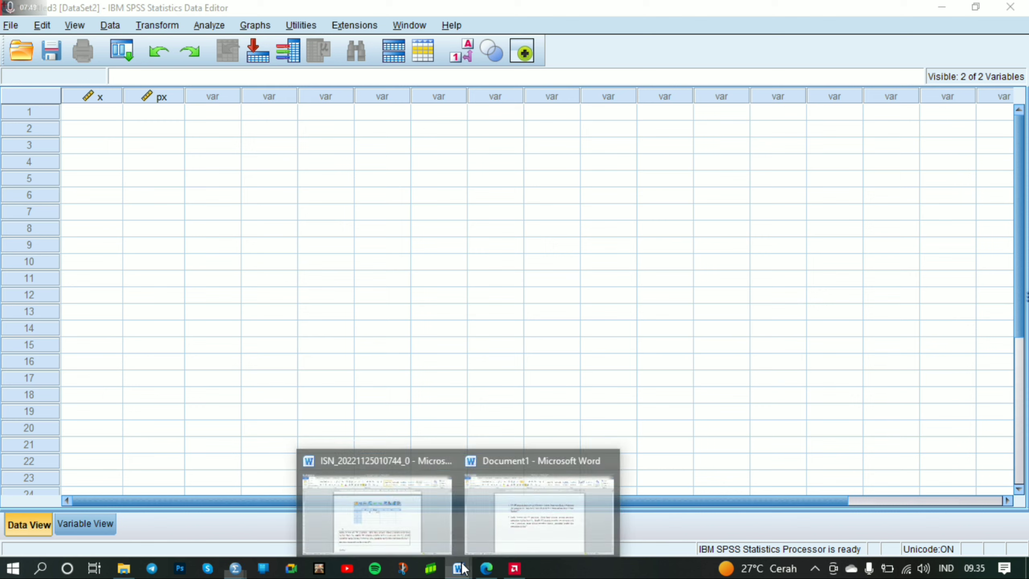
click(482, 522)
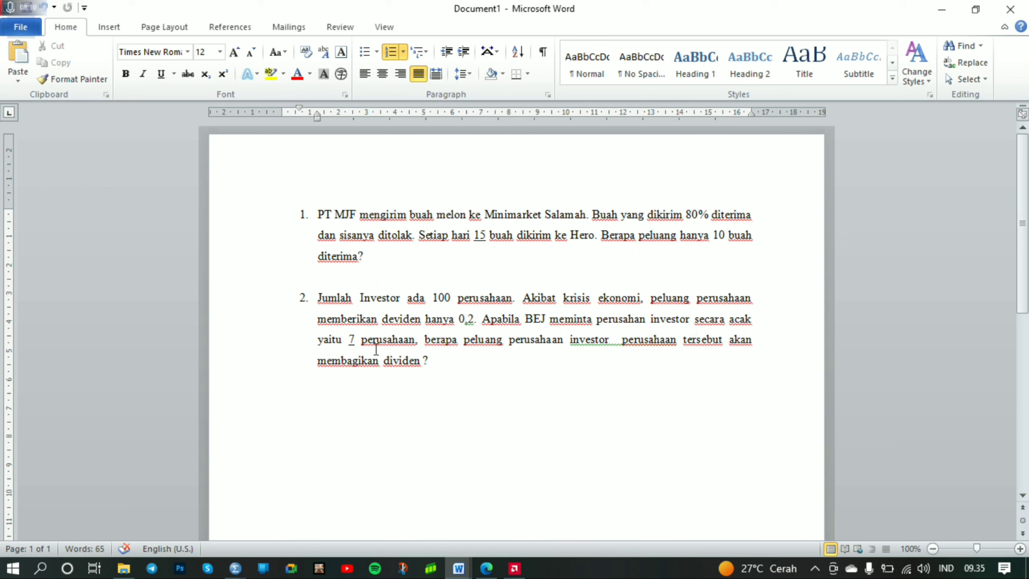
click(235, 568)
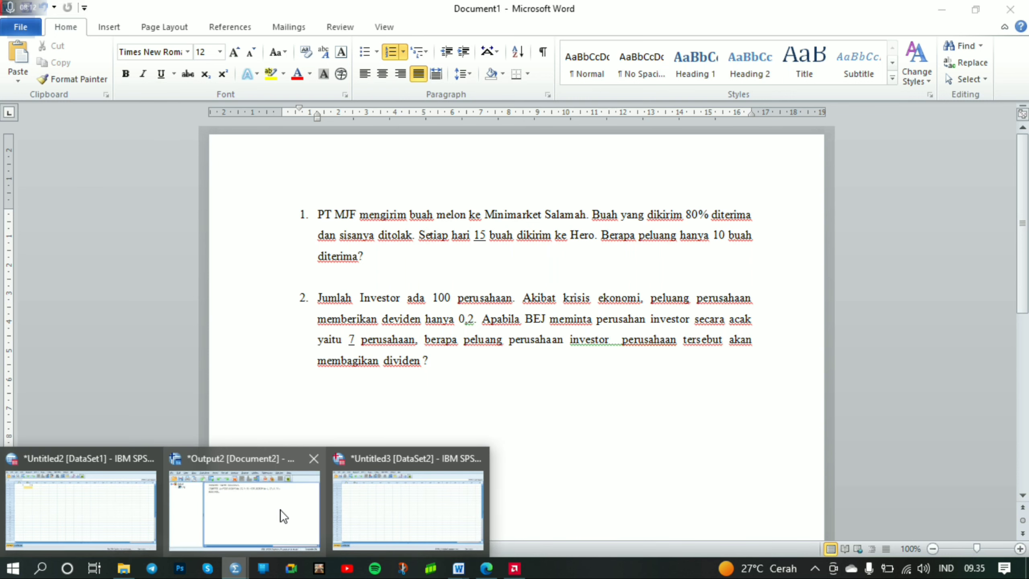
click(337, 503)
- Enter the values 0 through 7 for variable x in rows 1 to 8
click(89, 113)
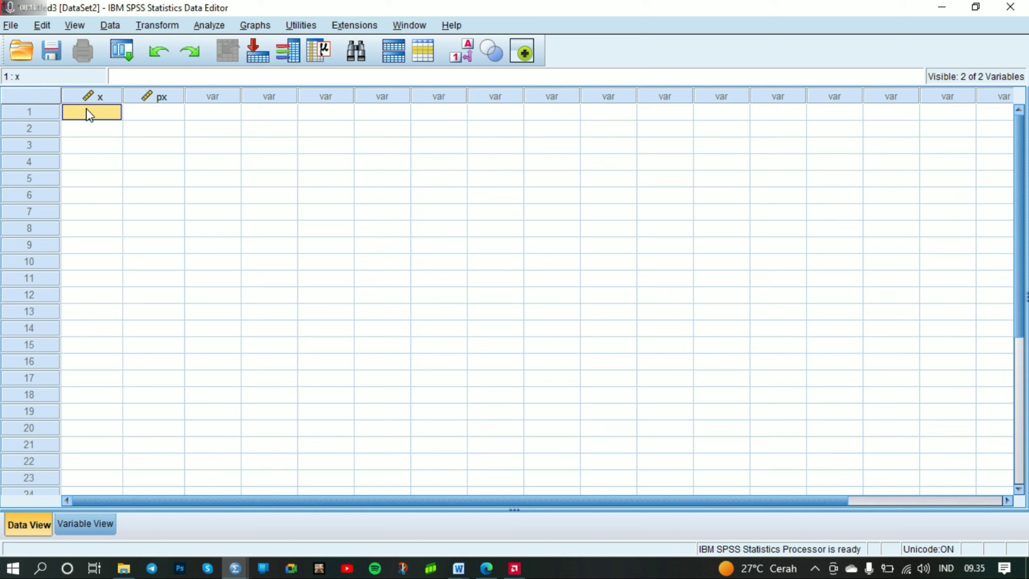
text(0)
key(Return)
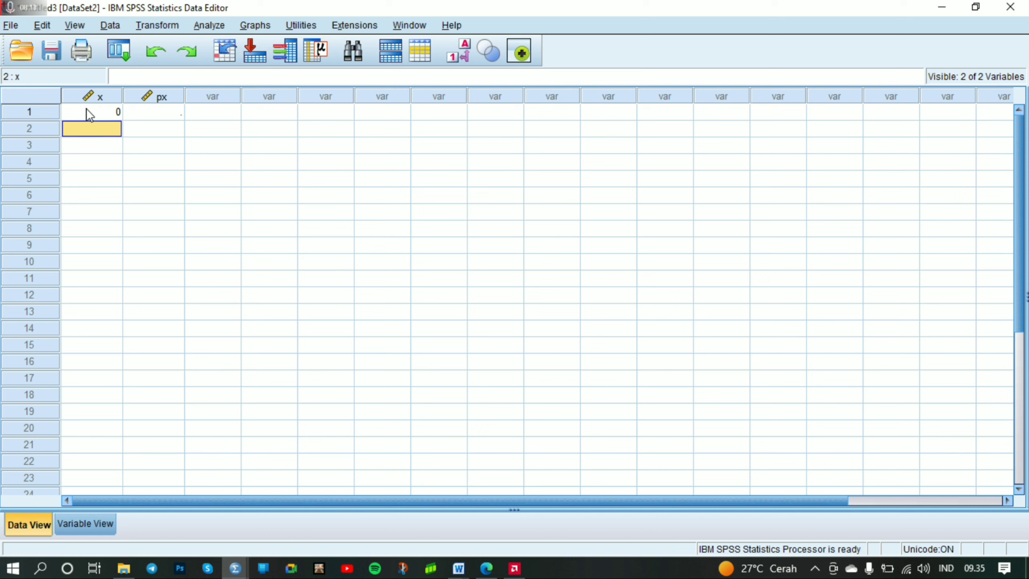
text(1)
key(Return)
text(2)
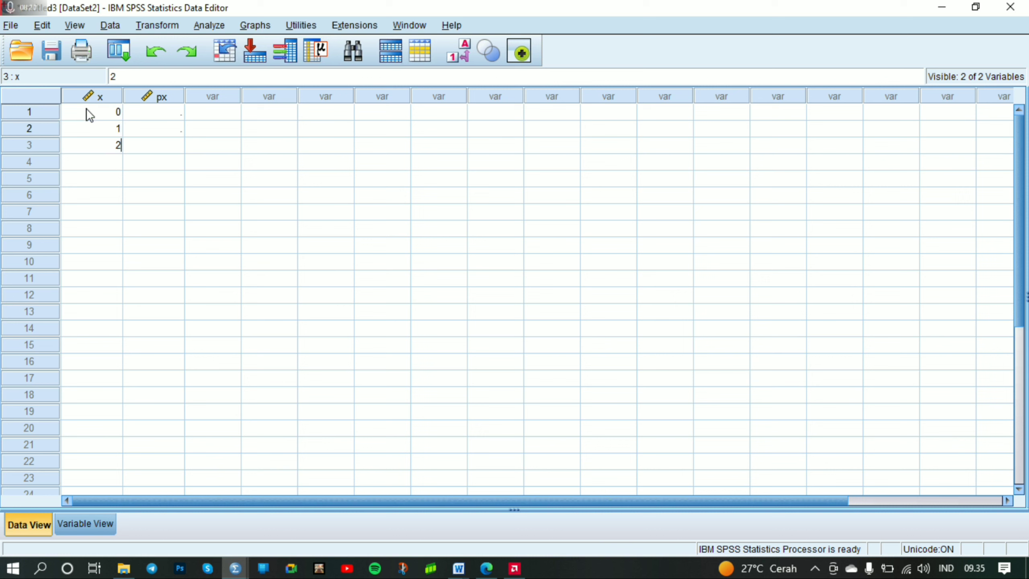
key(Return)
text(3)
key(Return)
text(4)
key(Return)
text(5)
key(Return)
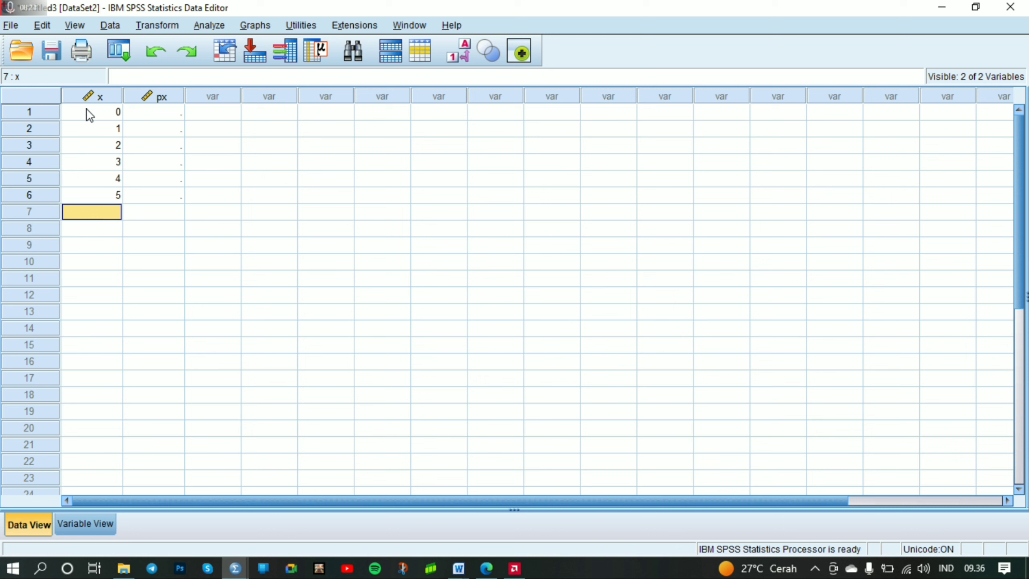
text(6)
key(Return)
text(7)
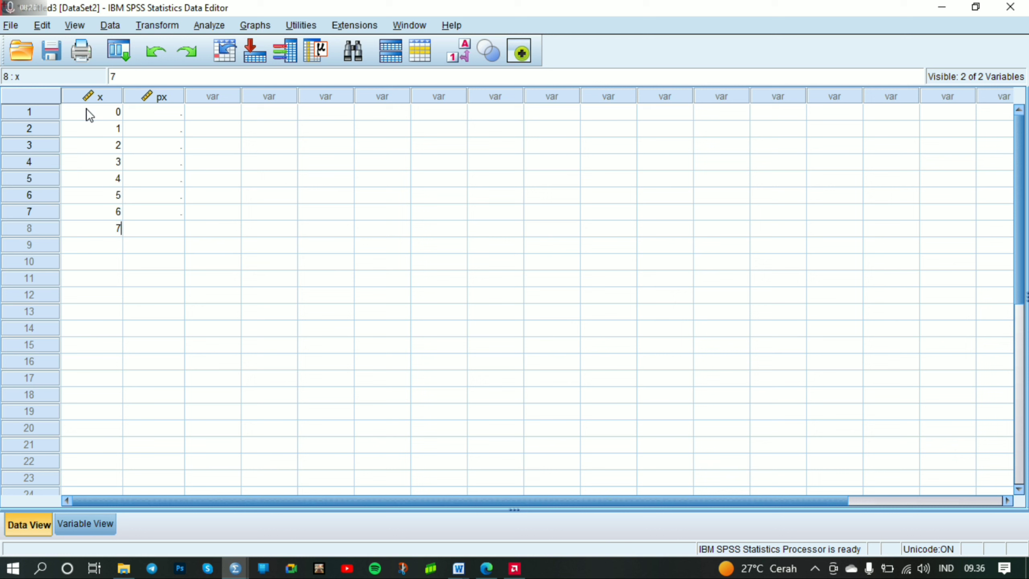
key(Return)
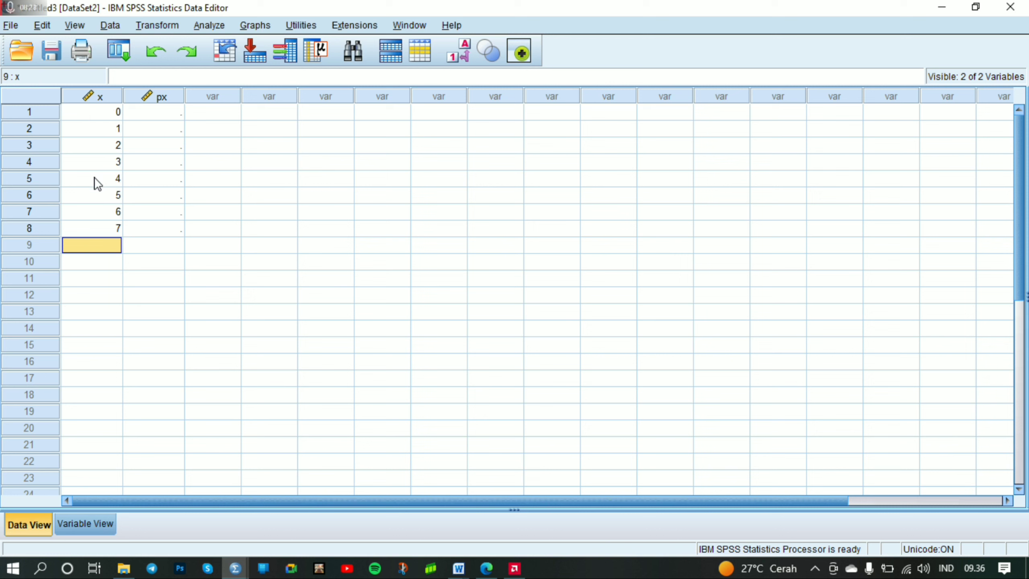
- Switch to Document1 in Word to check question 2 again, and return to the Untitled3 dataset in SPSS
click(458, 568)
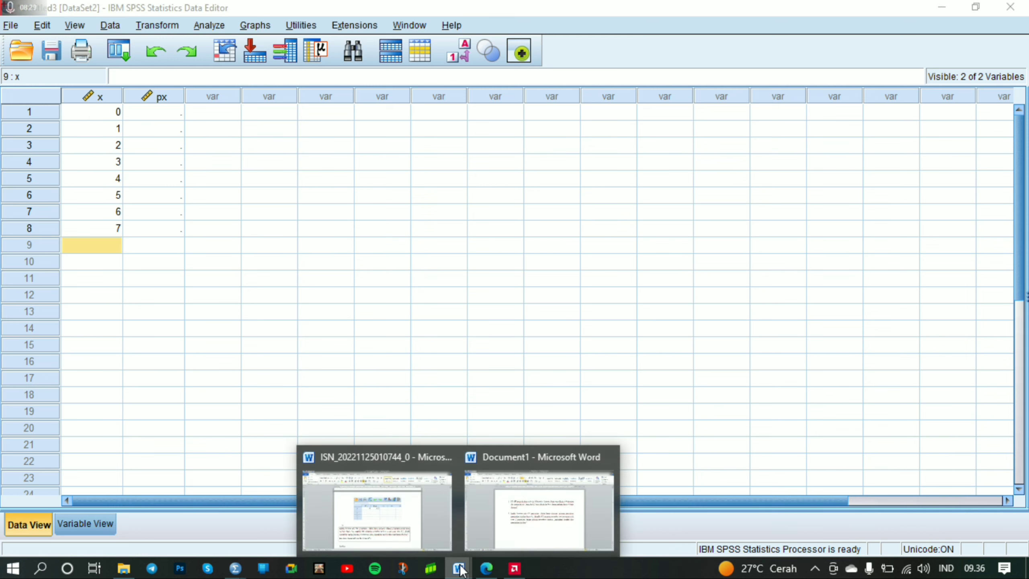
click(486, 523)
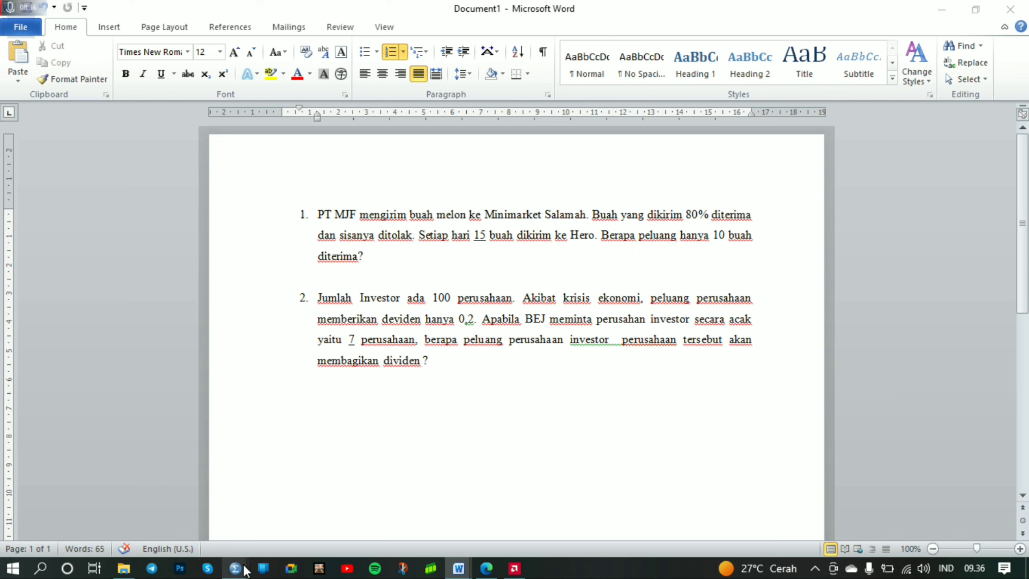
mouse_move(236, 567)
click(383, 505)
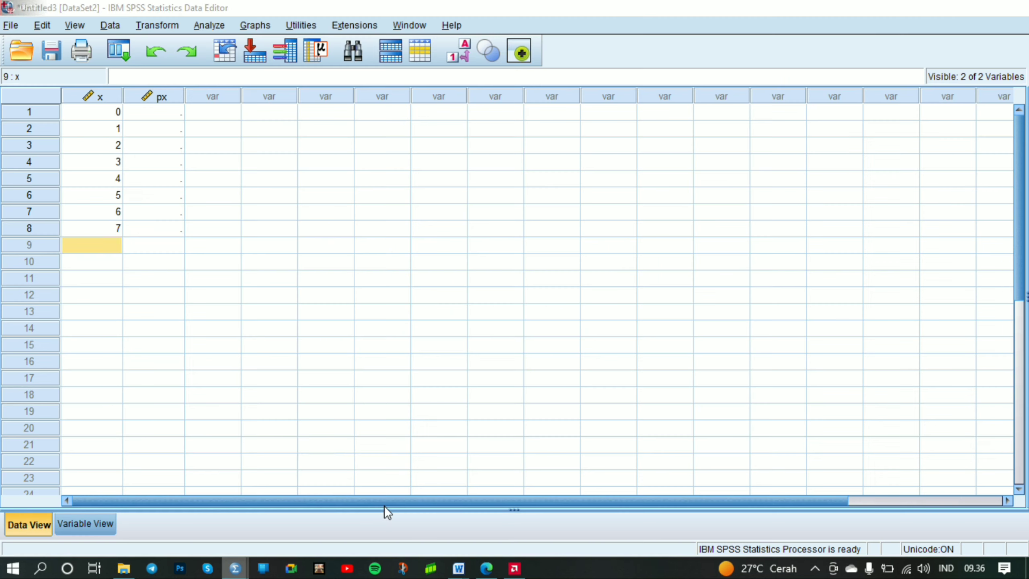
click(182, 262)
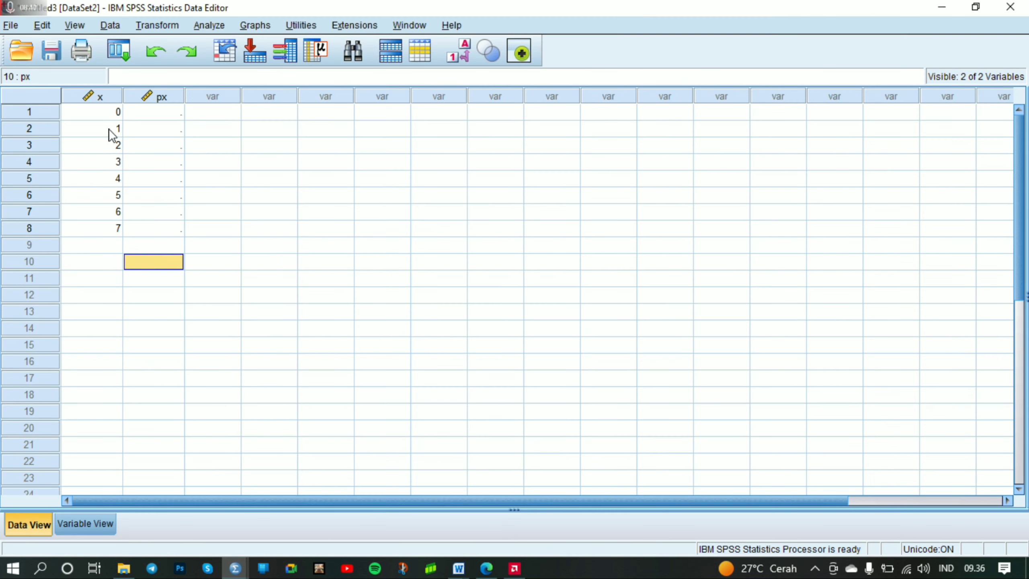
- Start a Compute Variable transformation with px as the target variable
click(155, 26)
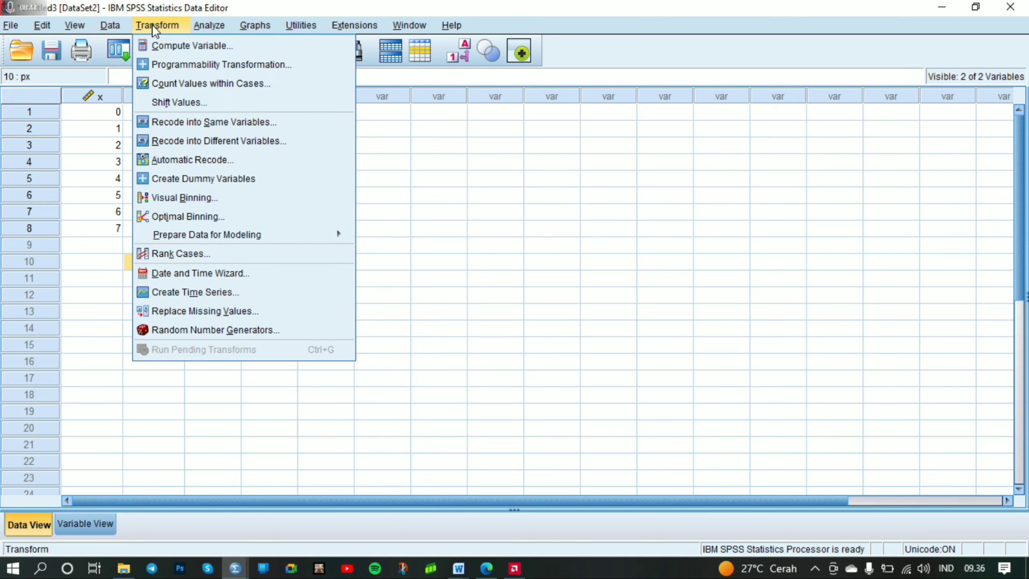
click(187, 45)
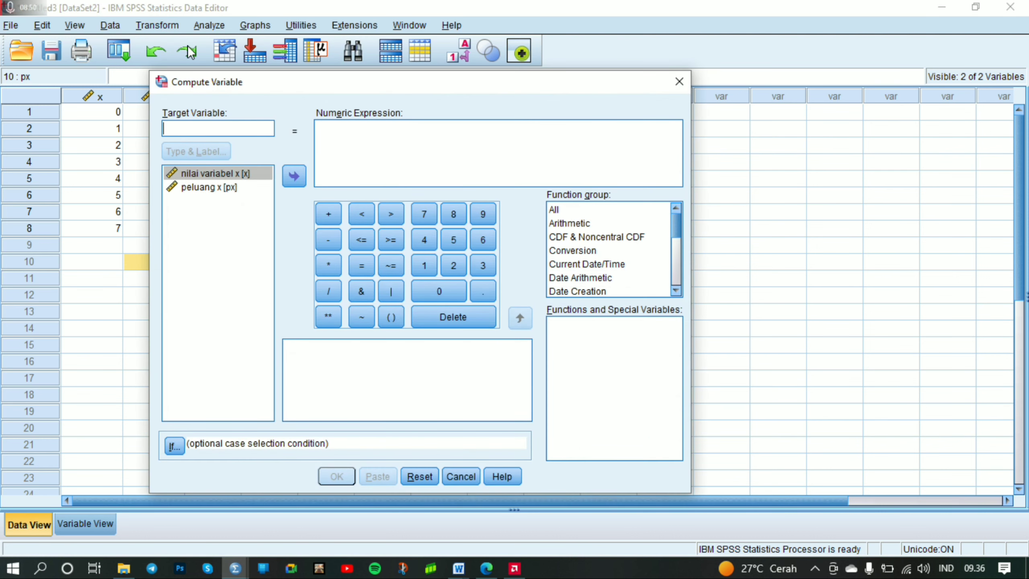
click(222, 132)
text(px)
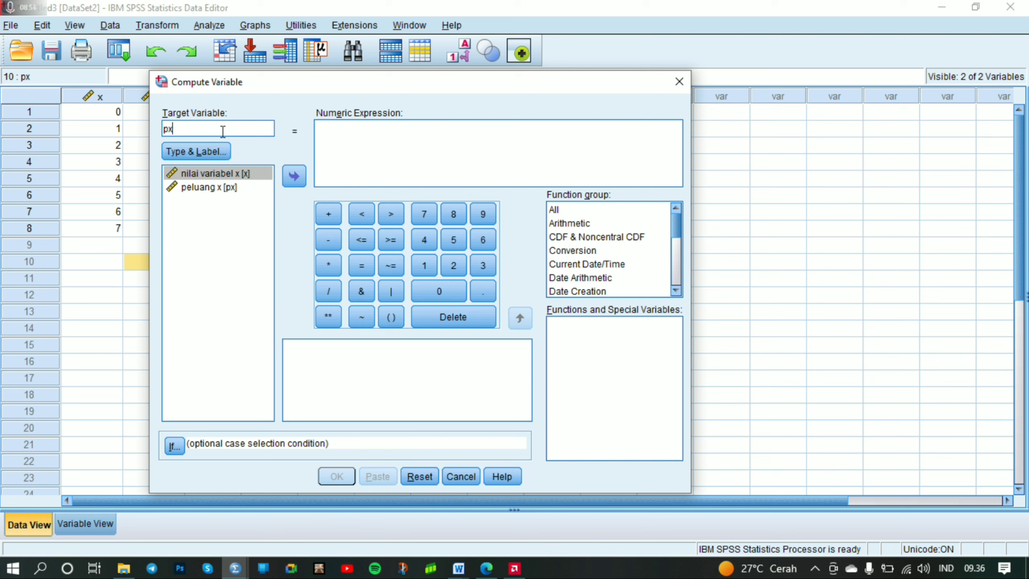
click(344, 127)
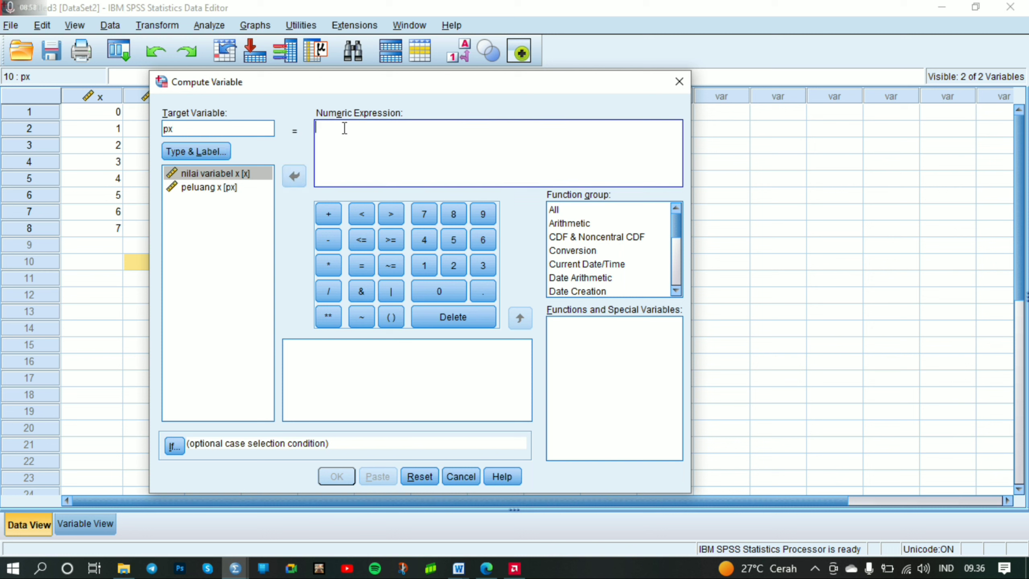
- Insert the Pdf.Poisson function from the All function group into the numeric expression
click(556, 210)
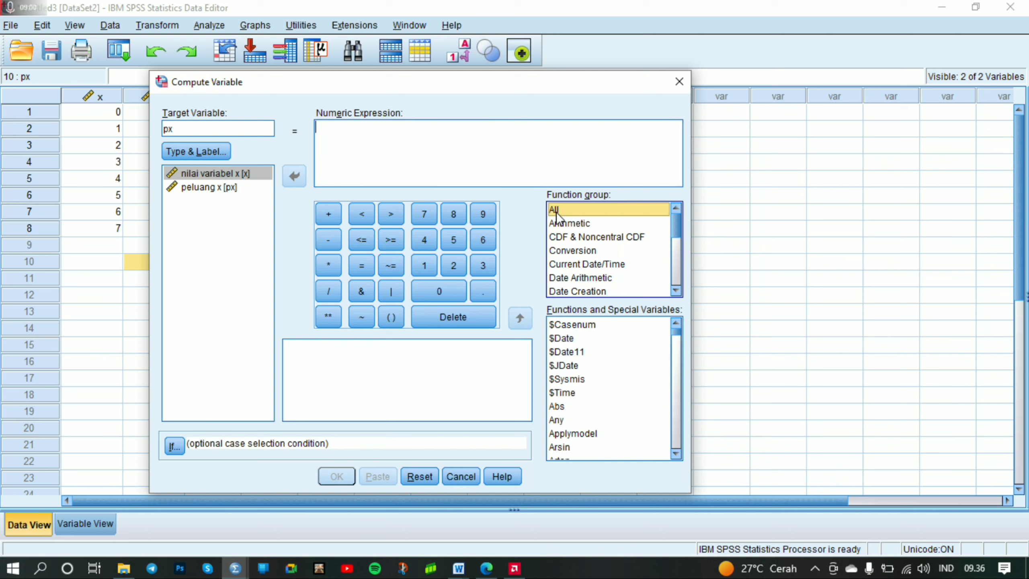
scroll(589, 343, down, 12)
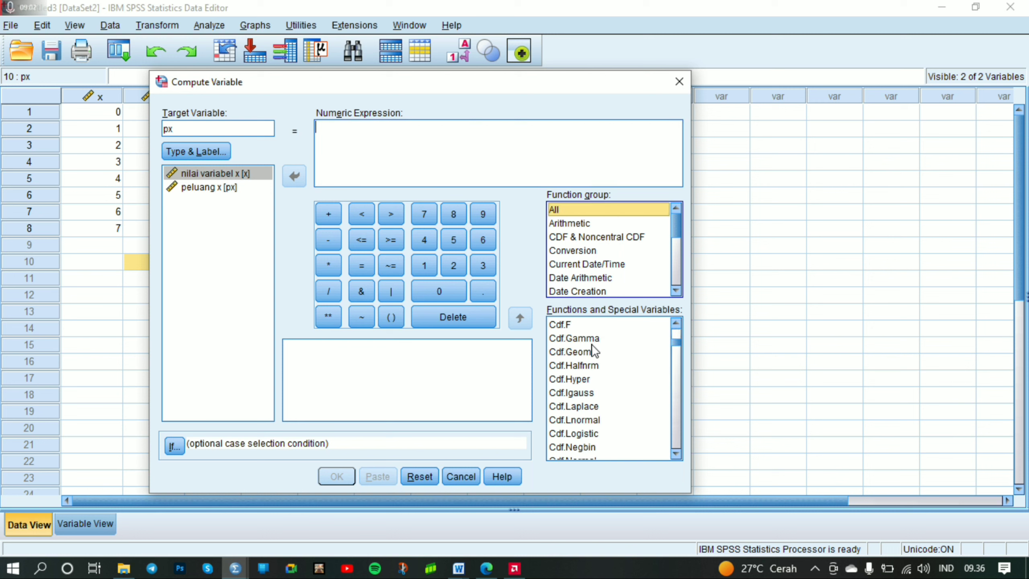
scroll(590, 344, down, 20)
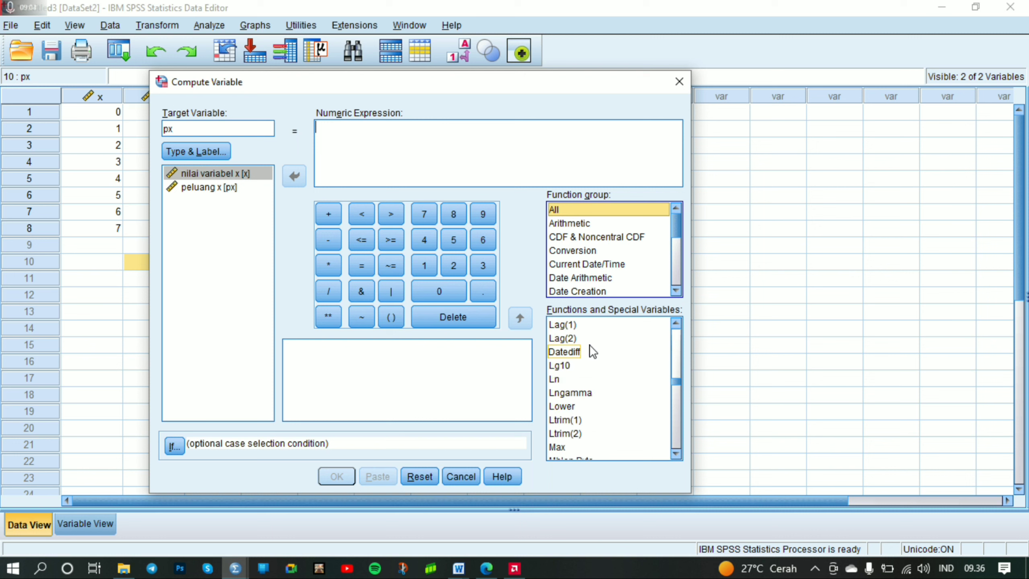
scroll(589, 344, down, 20)
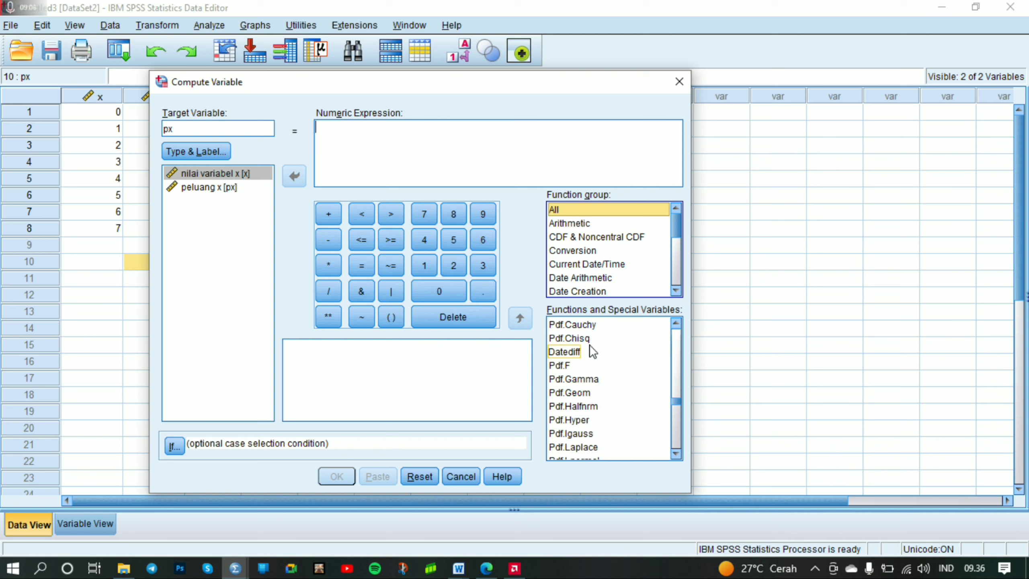
scroll(589, 344, down, 3)
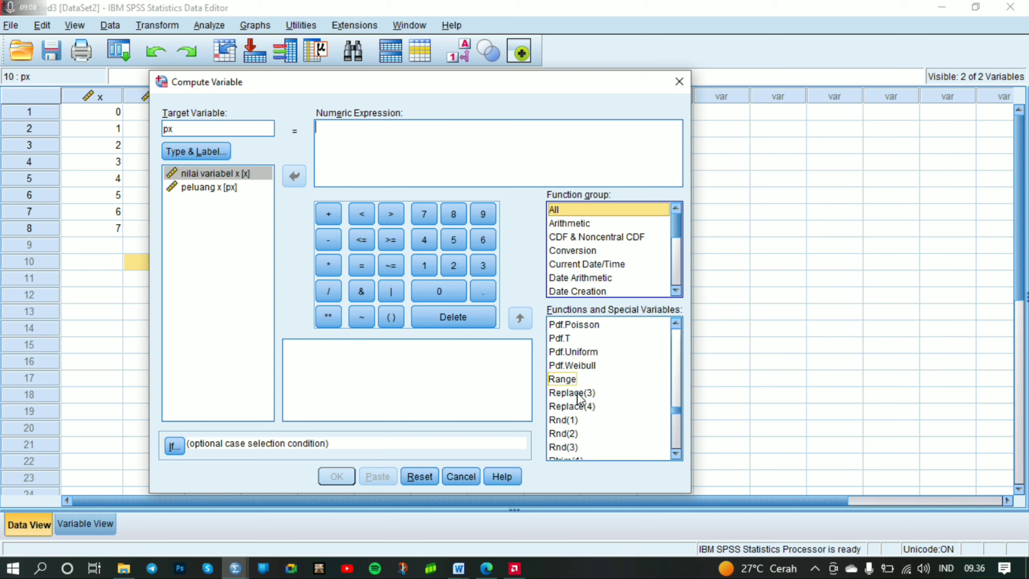
scroll(575, 371, up, 1)
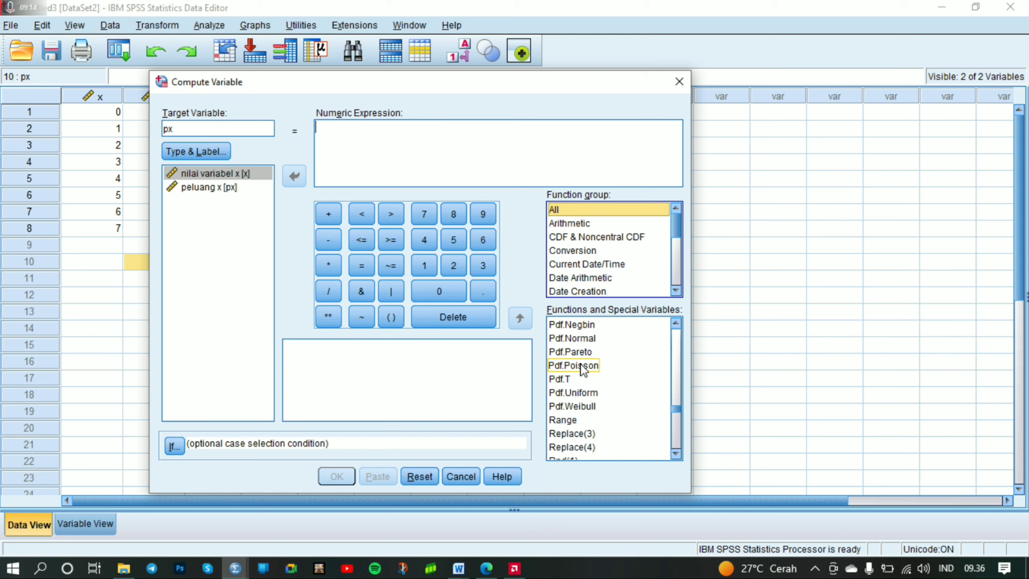
double_click(582, 366)
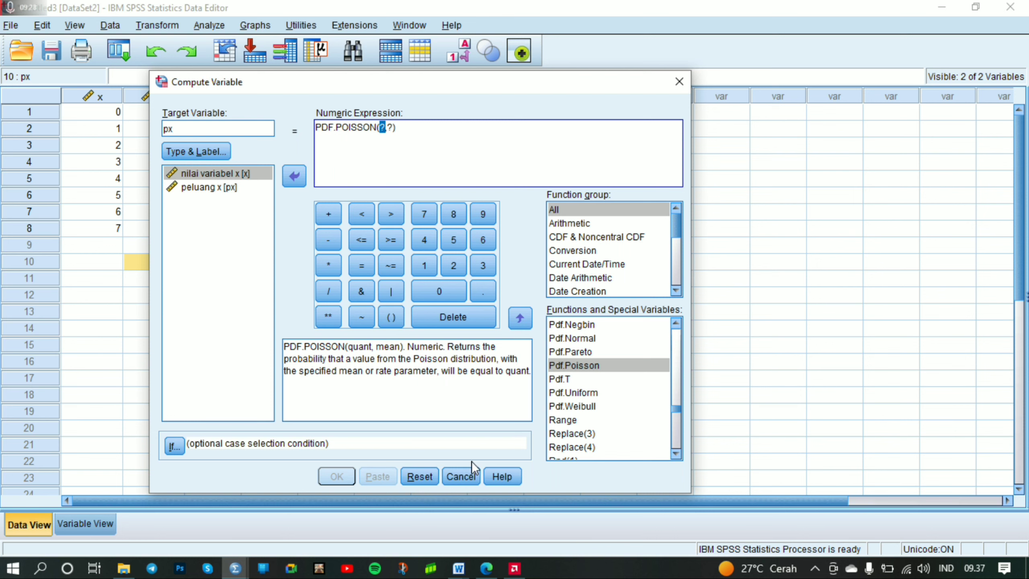
- Examine the company total, dividend probability and sample size in question 2 of Word's Document1, and return to the Compute Variable dialog in SPSS
click(458, 568)
click(496, 534)
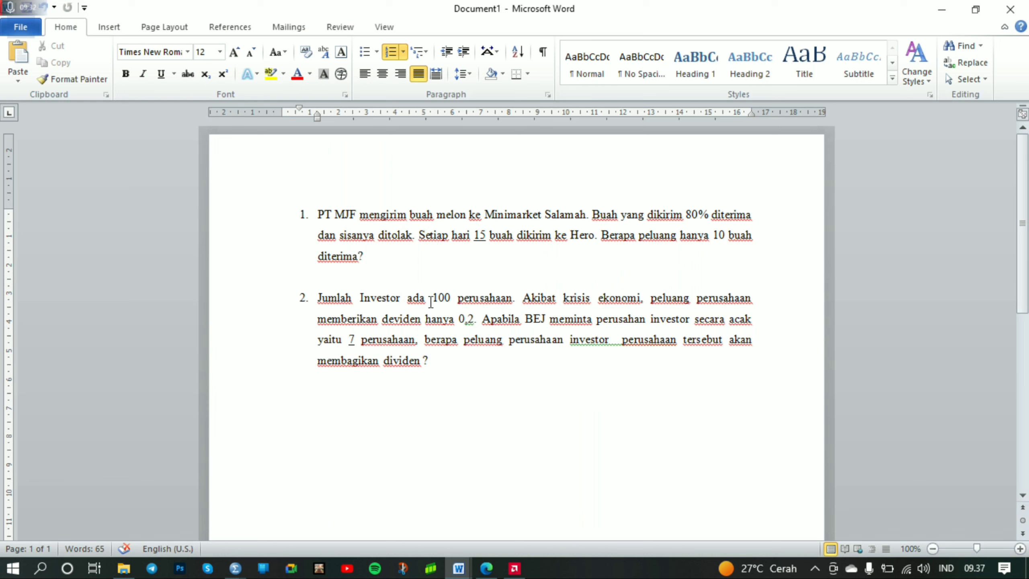
drag(432, 298, 473, 322)
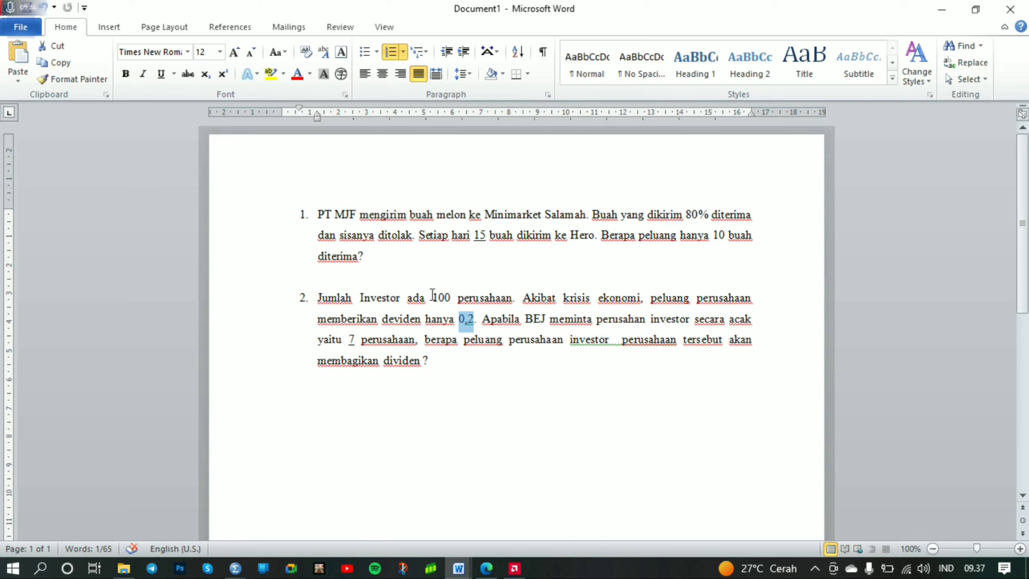
drag(431, 297, 474, 319)
drag(348, 340, 352, 339)
key(ctrl+u)
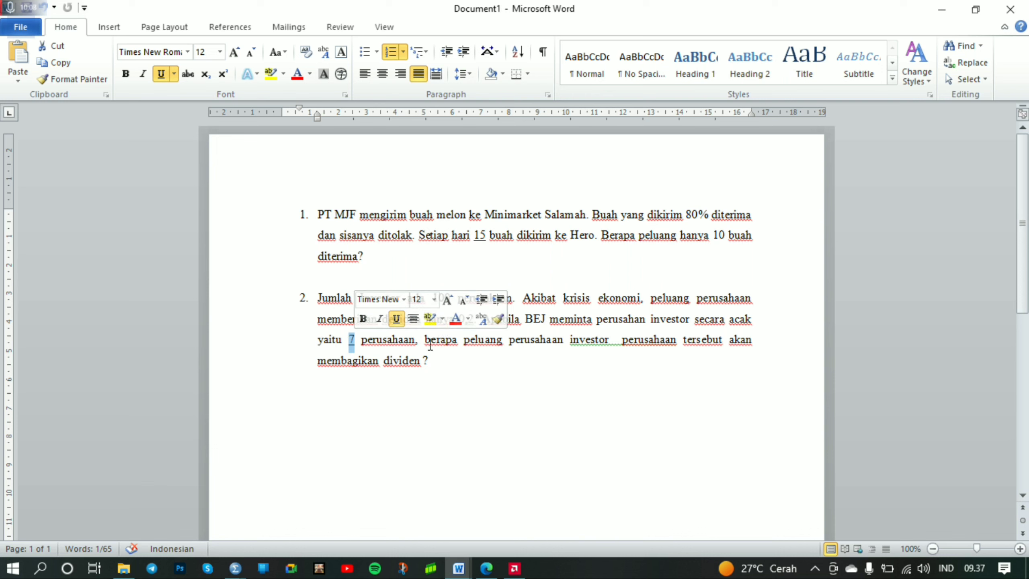
click(430, 343)
drag(434, 297, 456, 297)
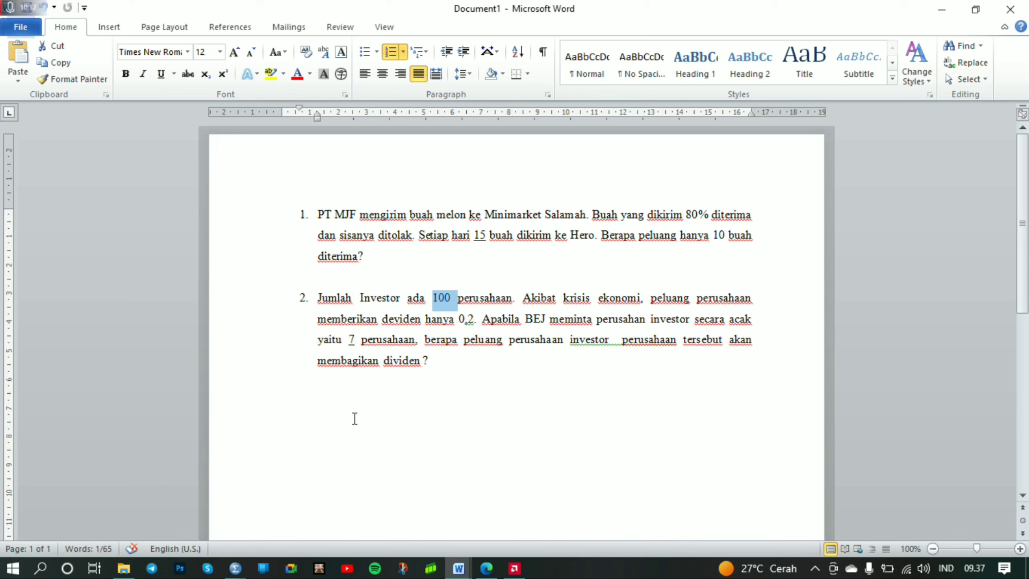
click(236, 568)
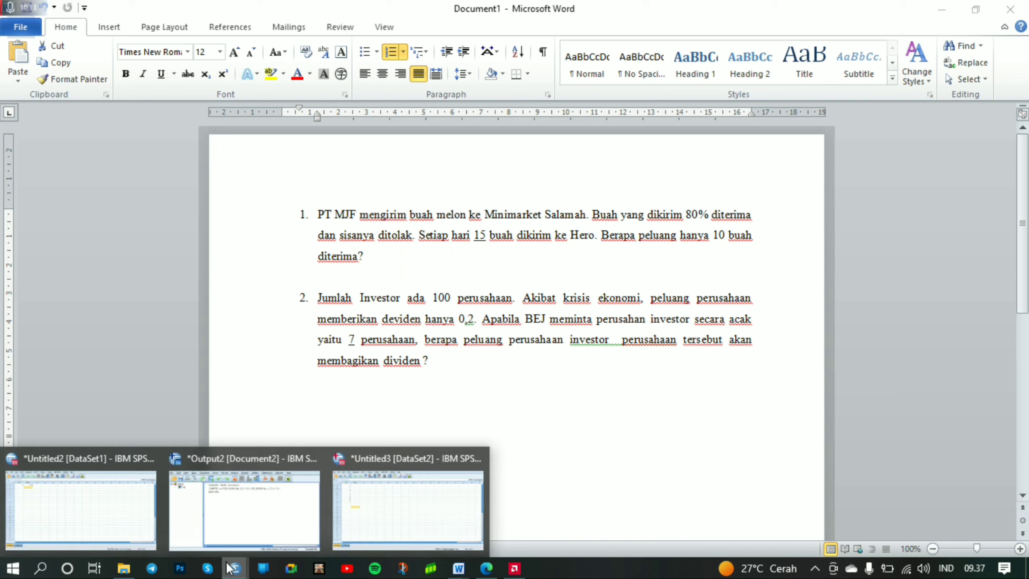
click(356, 504)
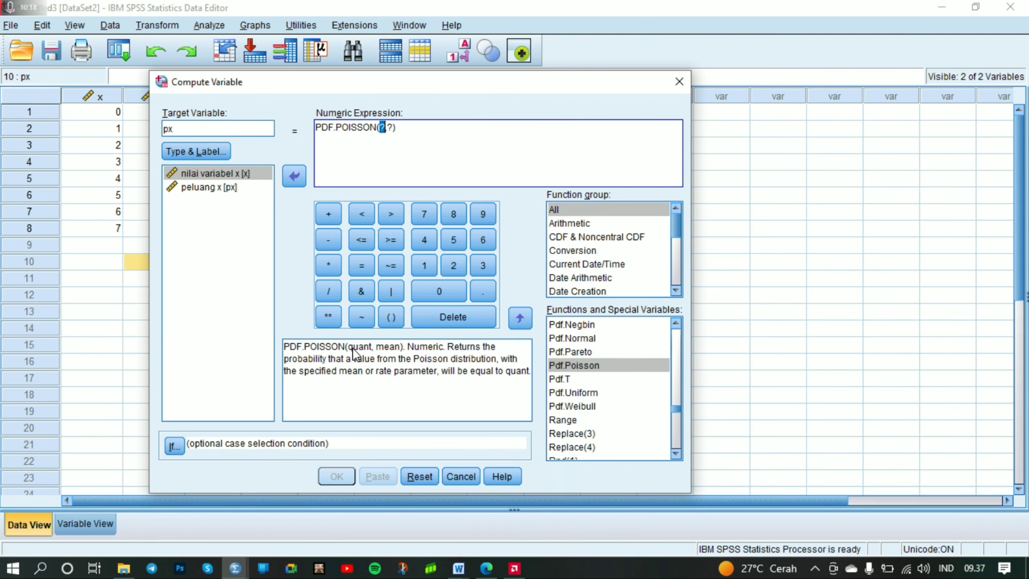
- Complete the Poisson expression with nilai variabel x [x] as the quantity and 20 as the mean
click(210, 174)
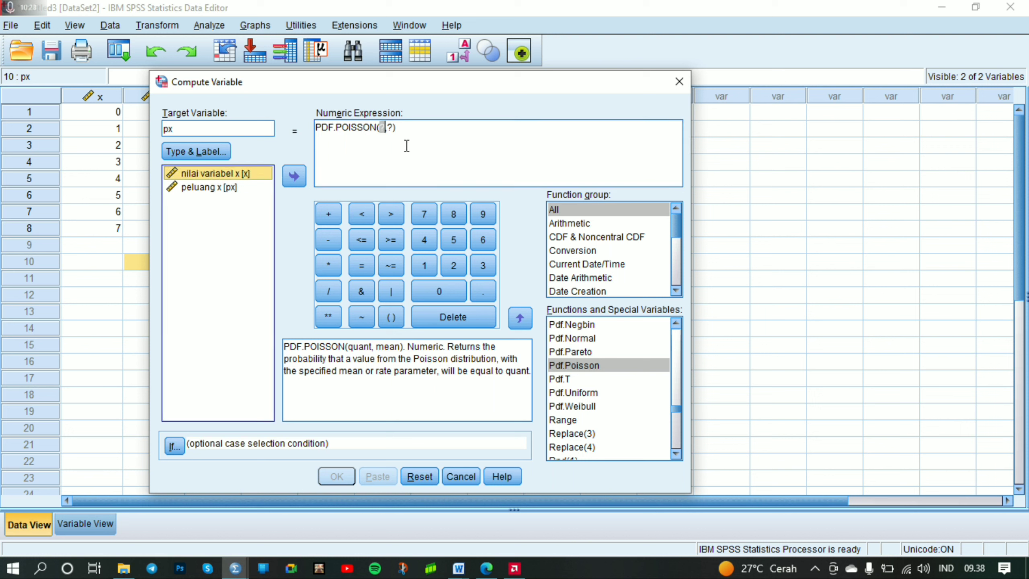
click(294, 176)
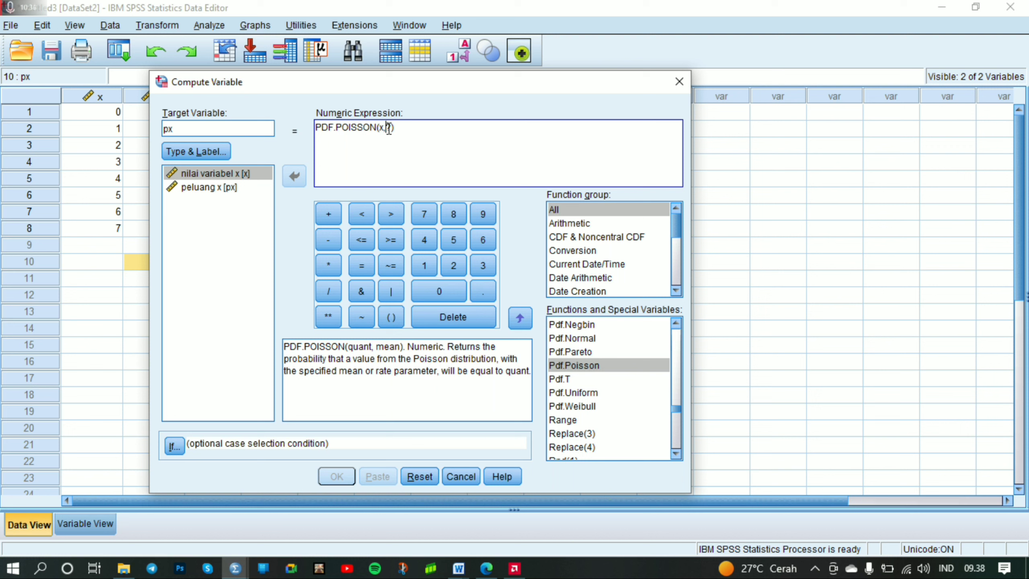
drag(389, 128, 392, 132)
text(20)
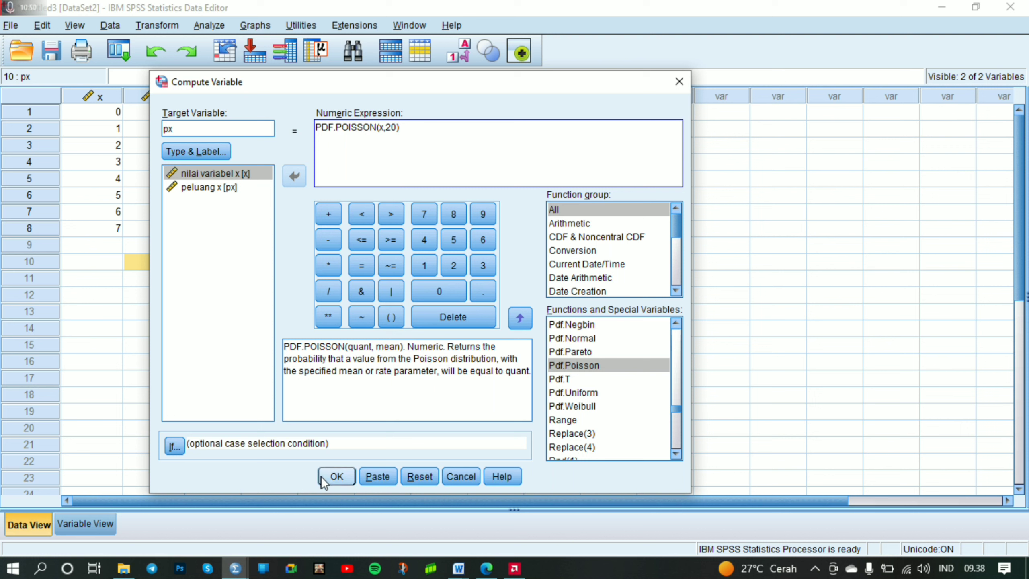
- Run the px computation, accept changing the existing variable, and minimize the Output2 viewer window
click(332, 478)
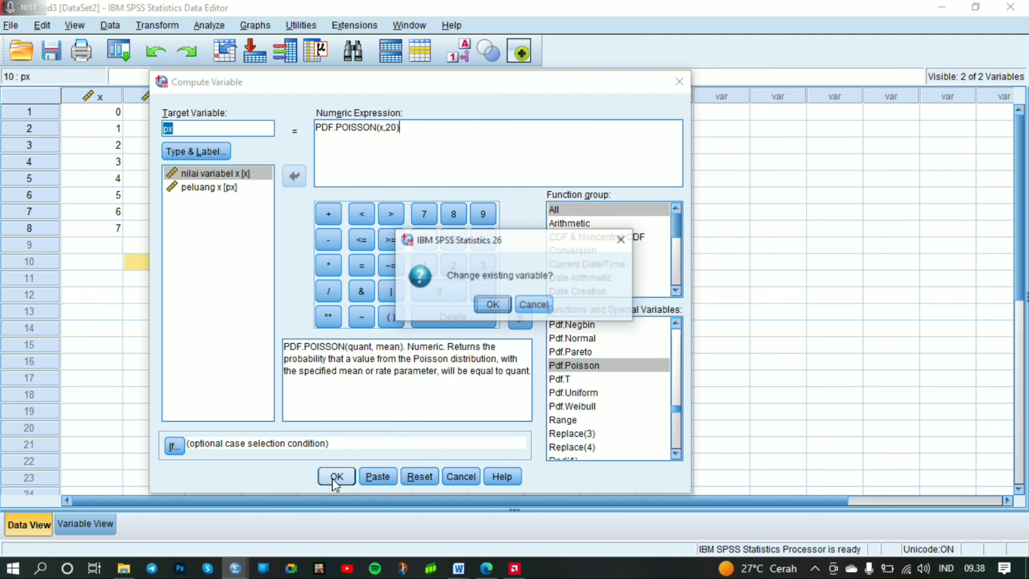
click(491, 304)
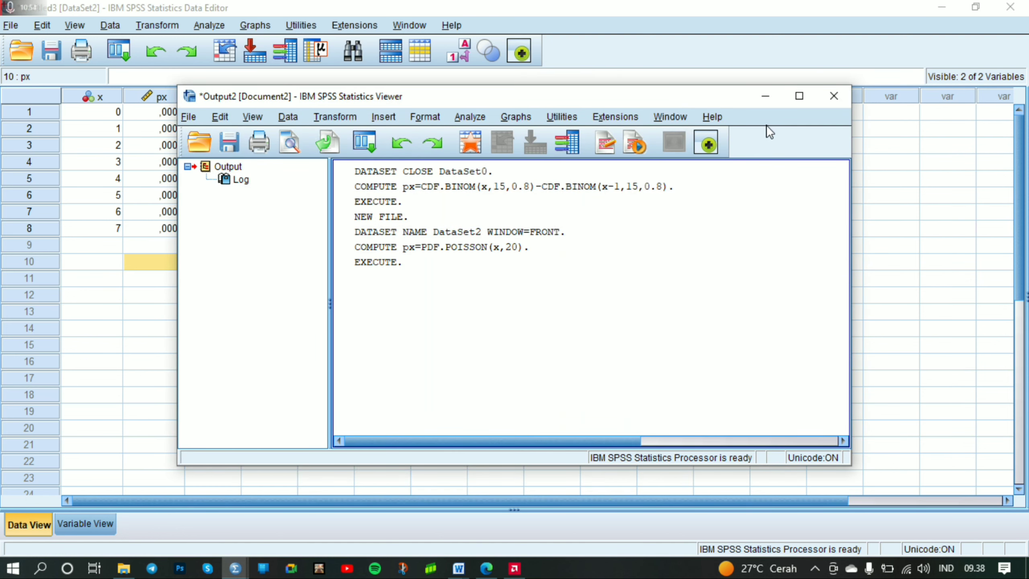
click(765, 96)
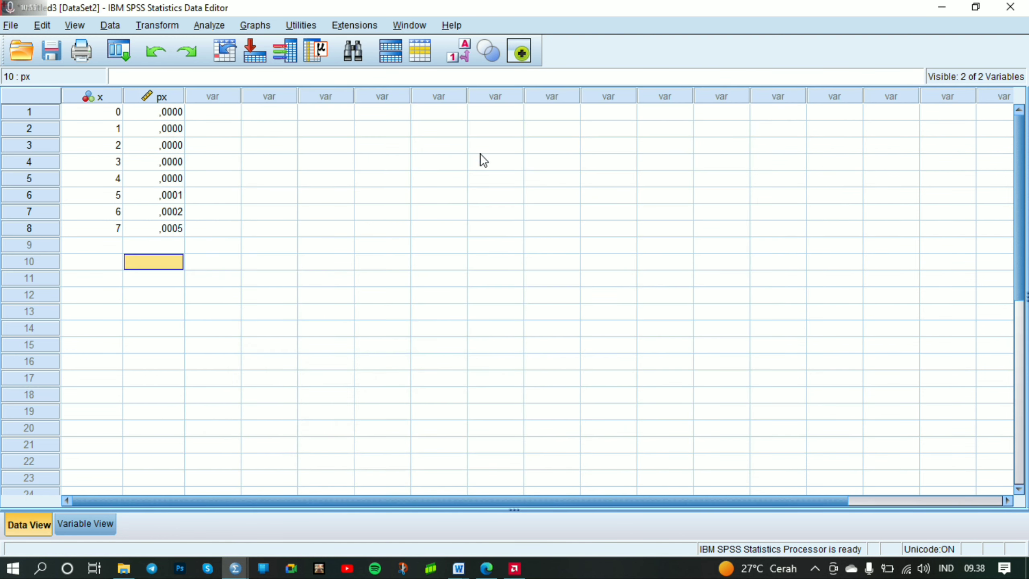
- Set the decimals of the px variable to 6 and return to the data values
click(181, 230)
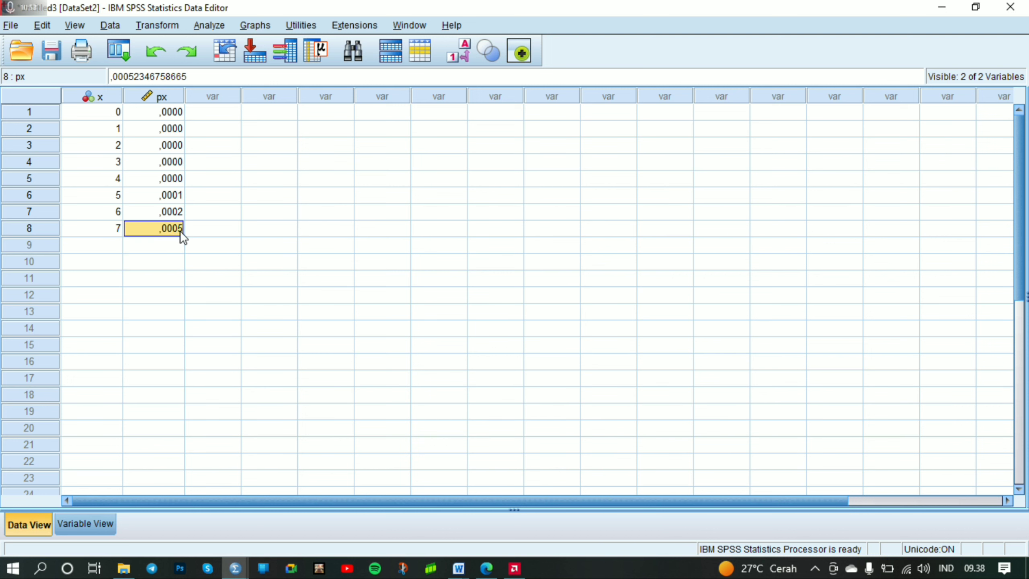
click(81, 522)
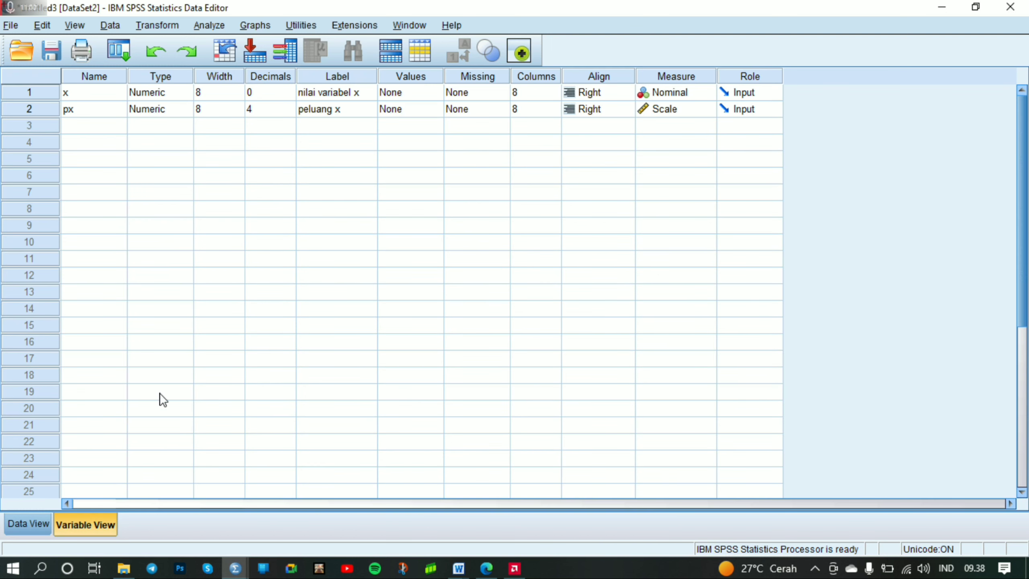
click(289, 105)
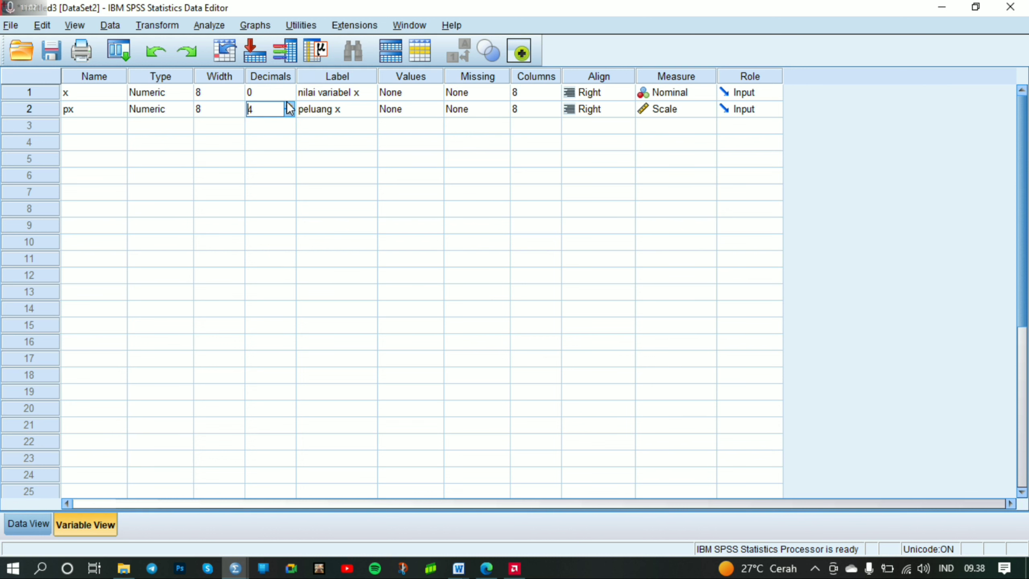
click(21, 527)
click(240, 237)
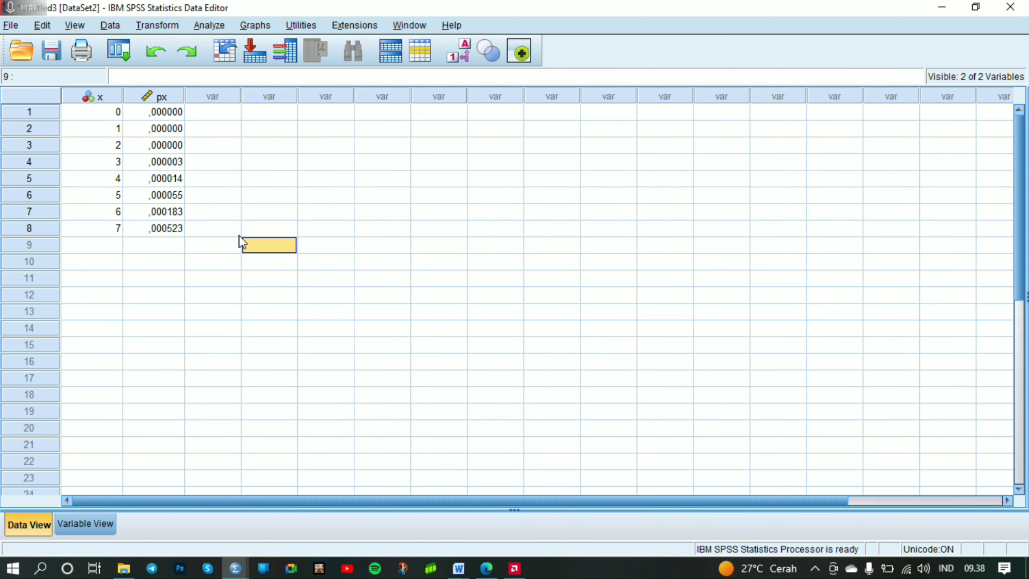
- Examine the computed Poisson probability px in the row where x is 7
click(157, 227)
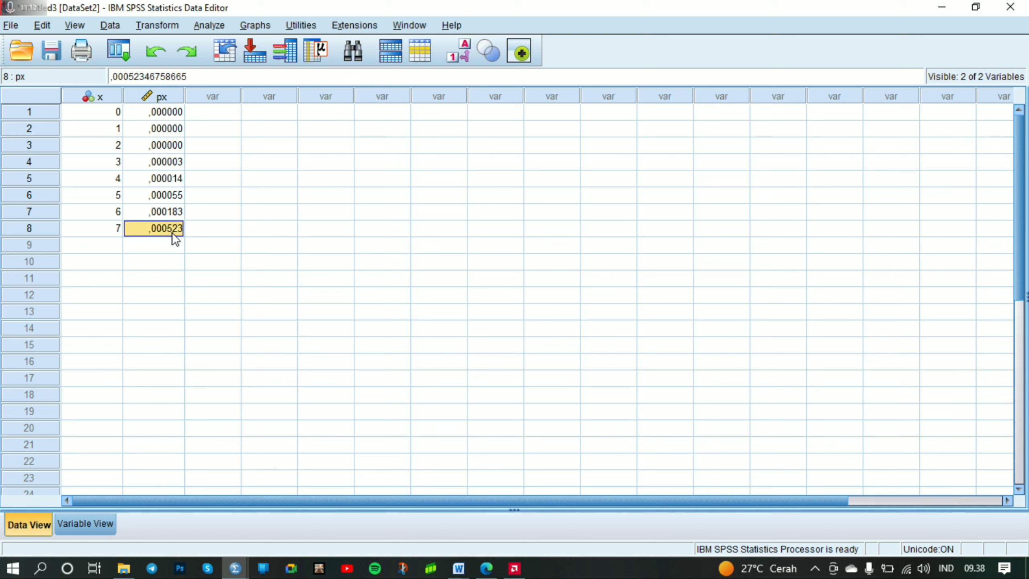
click(228, 223)
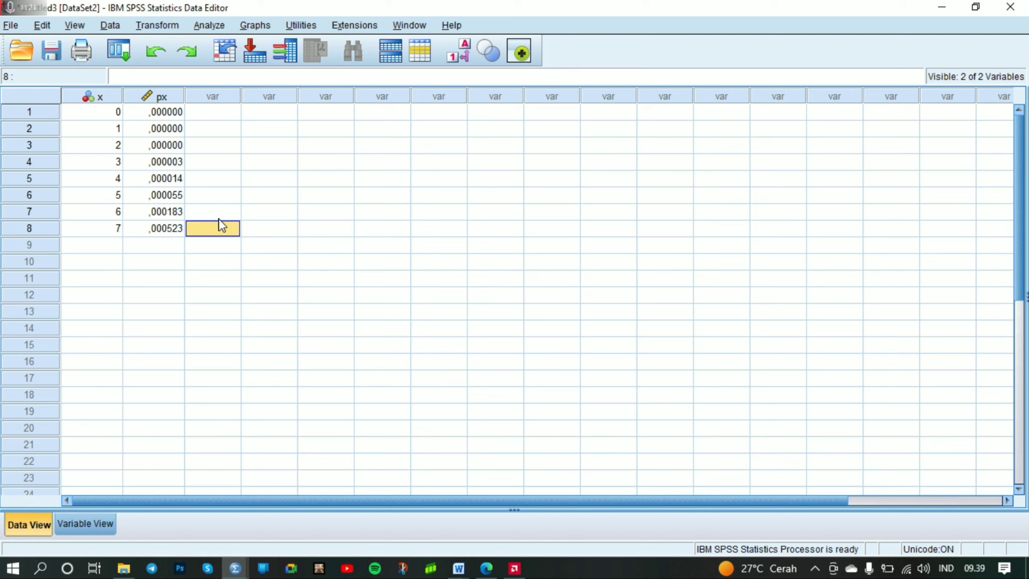
click(164, 229)
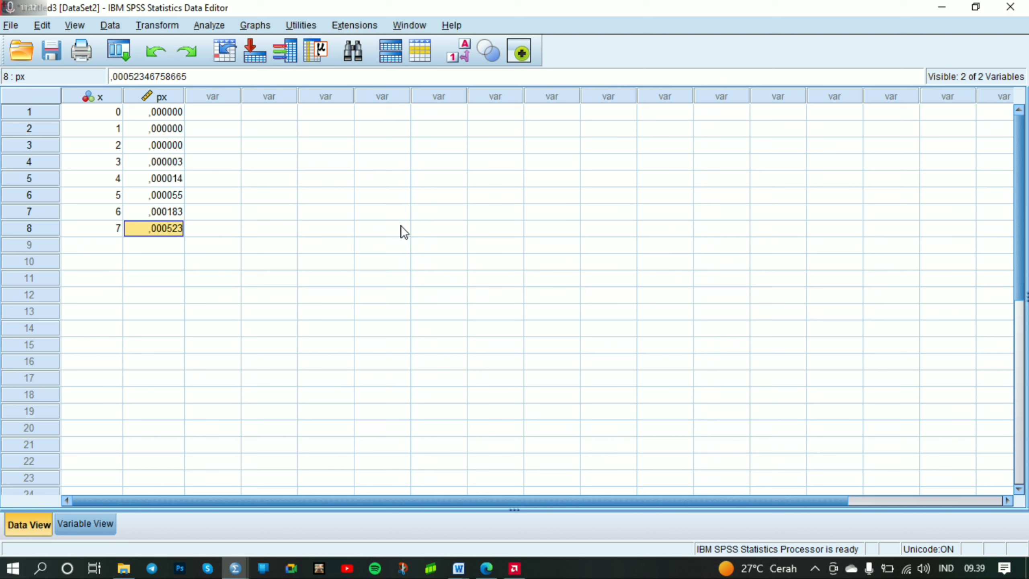
click(267, 225)
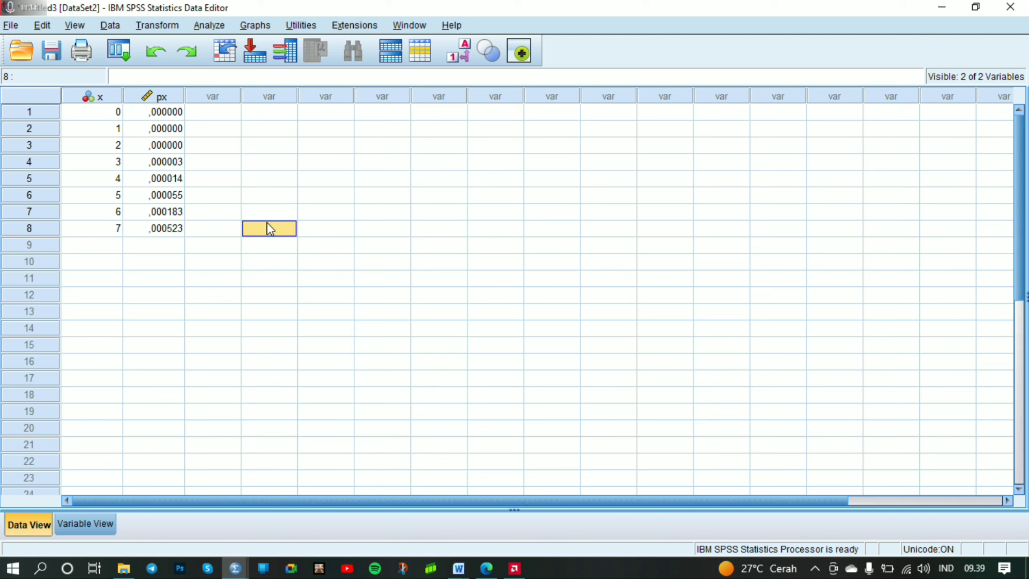